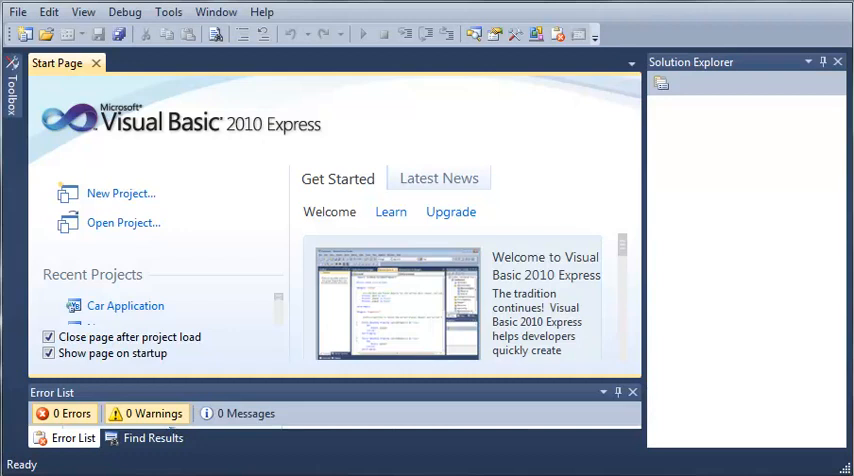
Start a new project and arrange the New Project dialog on screen.
{"action": "left_click", "coordinate": [110, 193]}
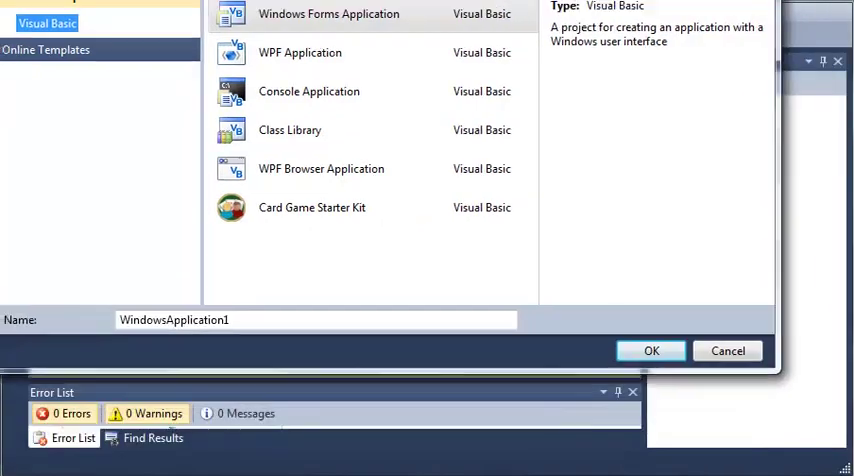
{"action": "left_click_drag", "start_coordinate": [400, 0], "coordinate": [420, 38]}
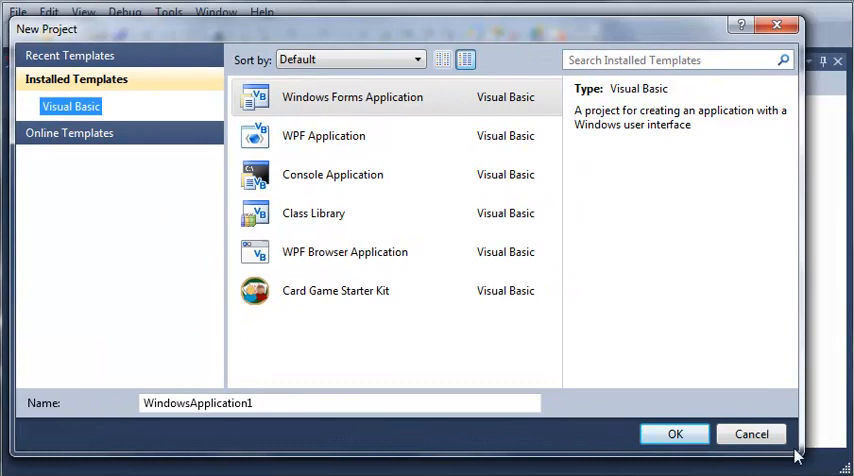
{"action": "left_click_drag", "start_coordinate": [795, 452], "coordinate": [755, 432]}
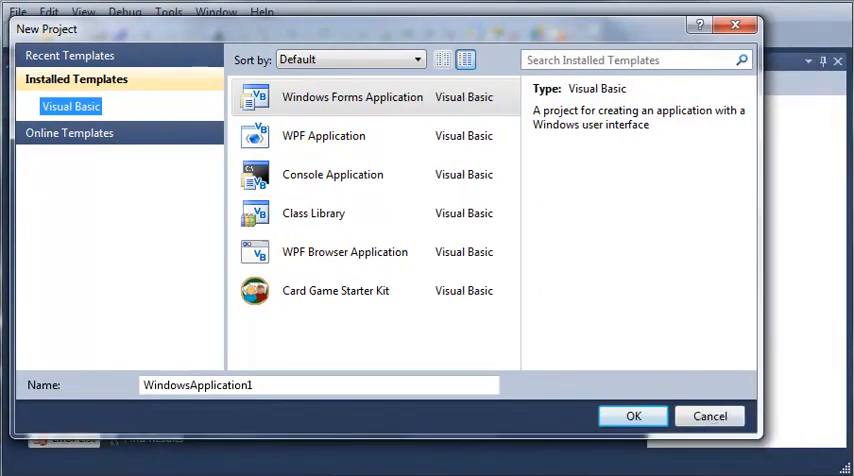
{"action": "left_click_drag", "start_coordinate": [318, 36], "coordinate": [350, 40]}
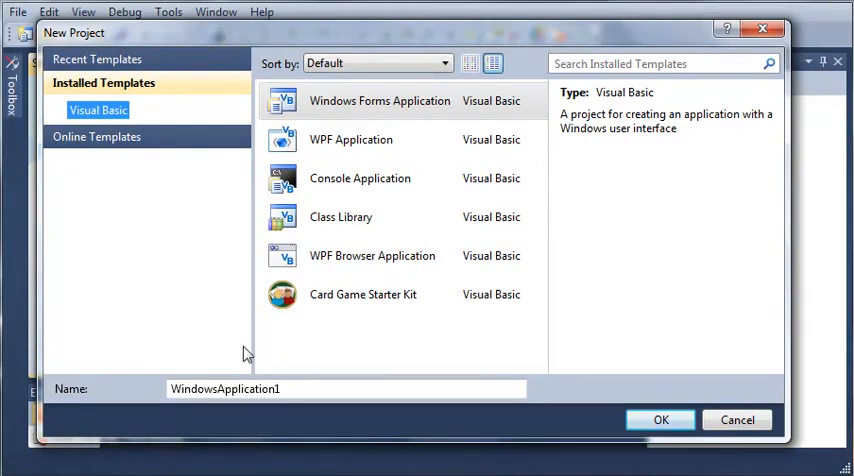
Name the Windows Forms Application project 'Try Catch' and create it.
{"action": "left_click", "coordinate": [272, 389]}
{"action": "left_click_drag", "start_coordinate": [282, 389], "coordinate": [140, 383]}
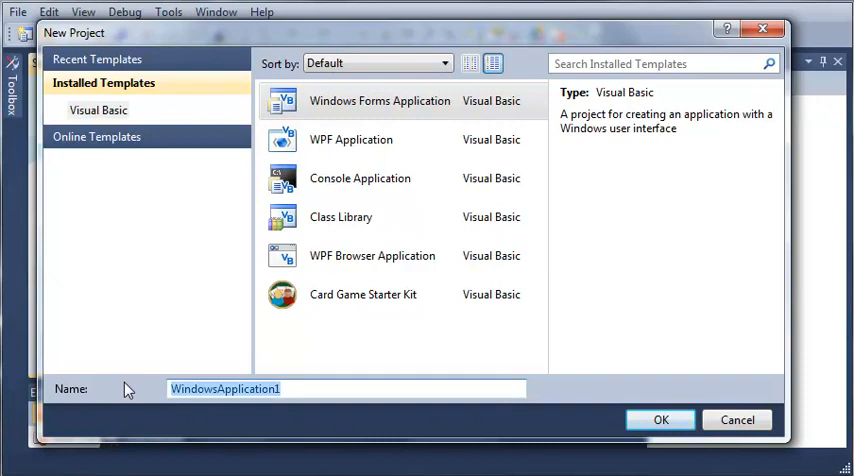
{"action": "type", "text": "Try Ca"}
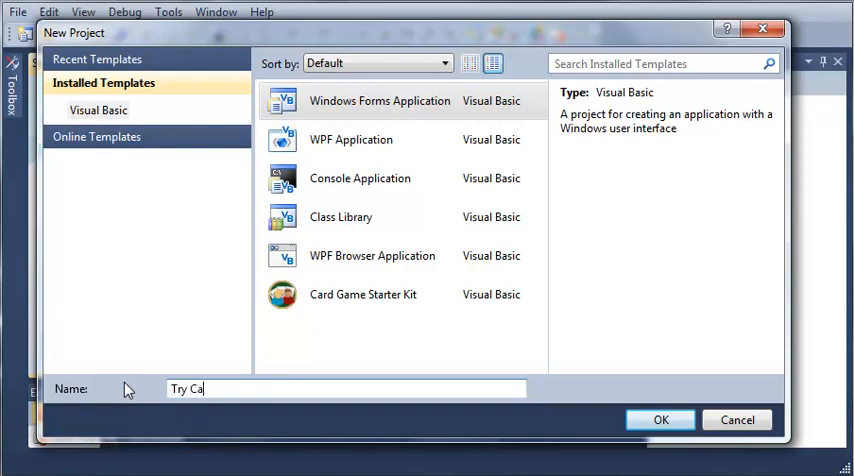
{"action": "type", "text": "tch"}
{"action": "left_click", "coordinate": [661, 420]}
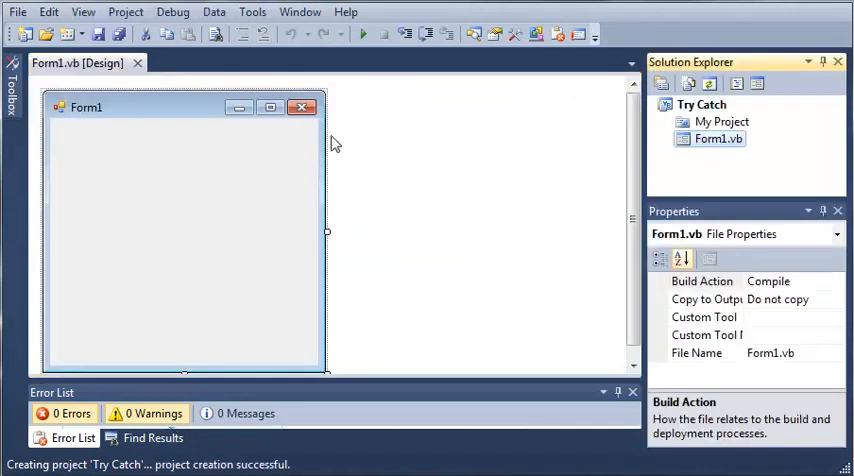
Shorten Form1 and add a tall ListBox with a widened Button to its right.
{"action": "left_click", "coordinate": [189, 370]}
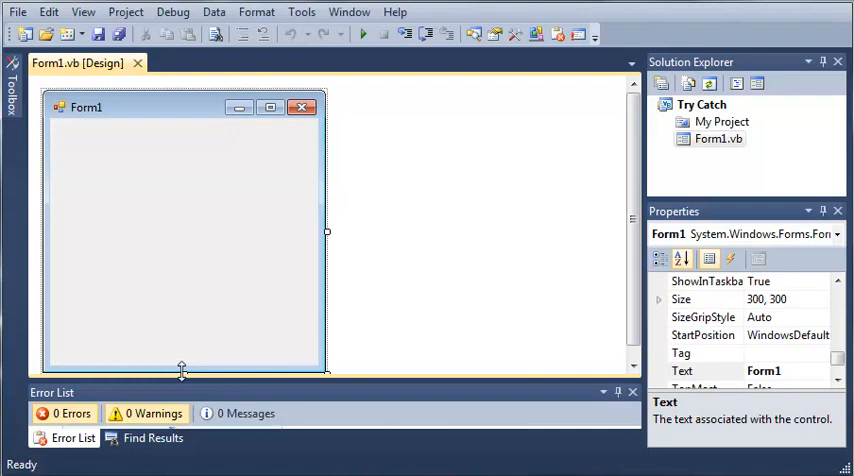
{"action": "left_click_drag", "start_coordinate": [181, 370], "coordinate": [183, 308]}
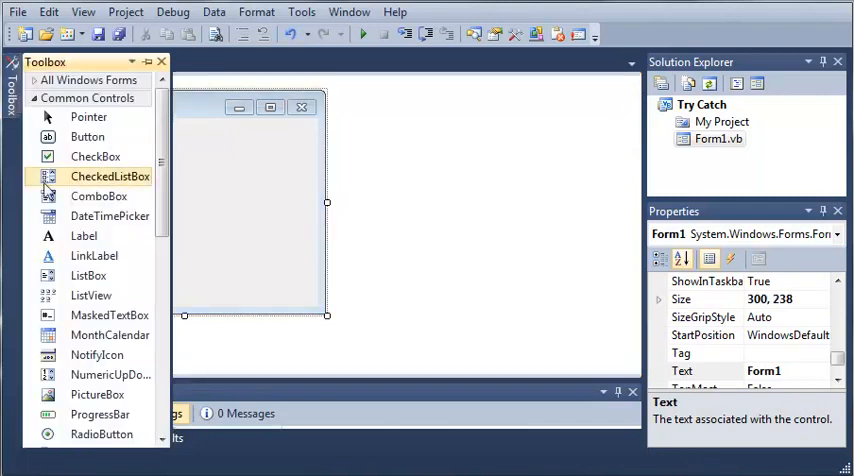
{"action": "scroll", "coordinate": [100, 150], "scroll_direction": "down", "scroll_amount": 3}
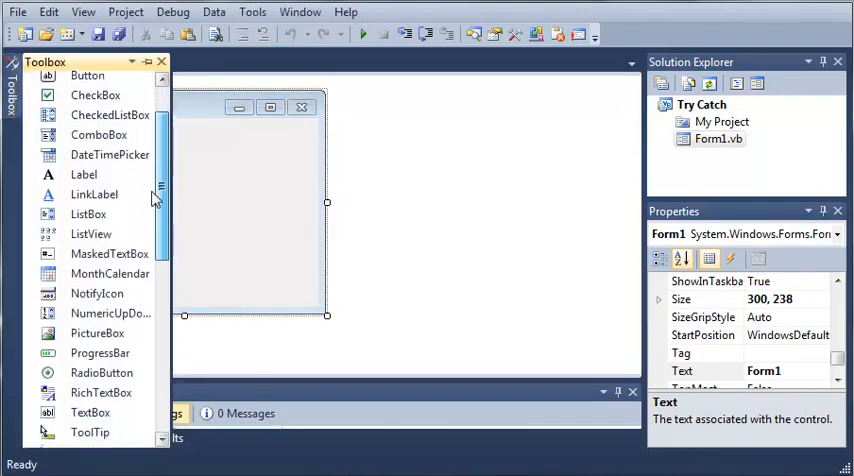
{"action": "mouse_move", "coordinate": [160, 190]}
{"action": "left_mouse_down"}
{"action": "mouse_move", "coordinate": [165, 245]}
{"action": "mouse_move", "coordinate": [170, 200]}
{"action": "left_mouse_up"}
{"action": "left_click_drag", "start_coordinate": [88, 160], "coordinate": [75, 140]}
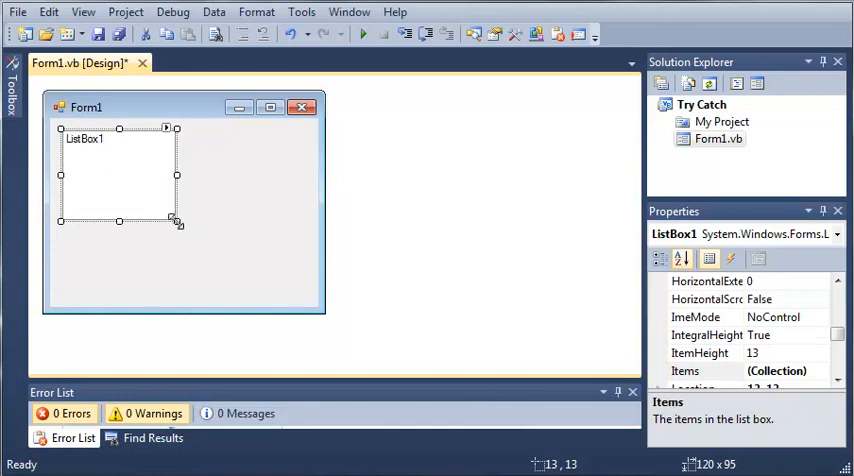
{"action": "left_click_drag", "start_coordinate": [178, 222], "coordinate": [205, 294]}
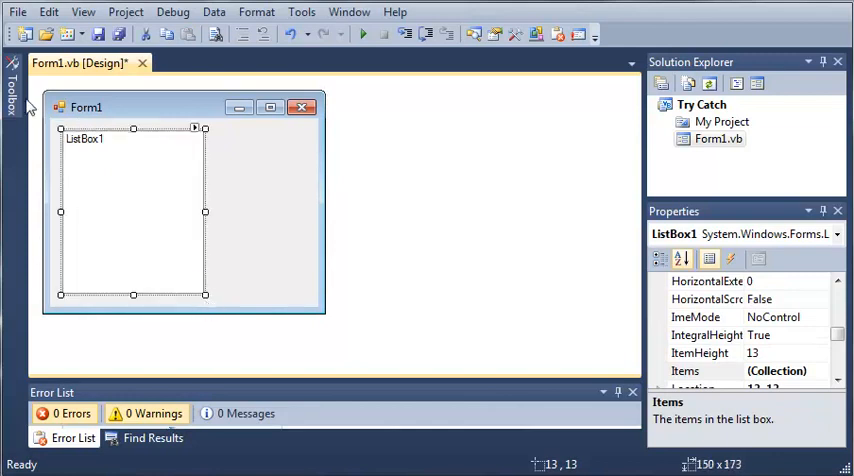
{"action": "scroll", "coordinate": [85, 90], "scroll_direction": "up", "scroll_amount": 5}
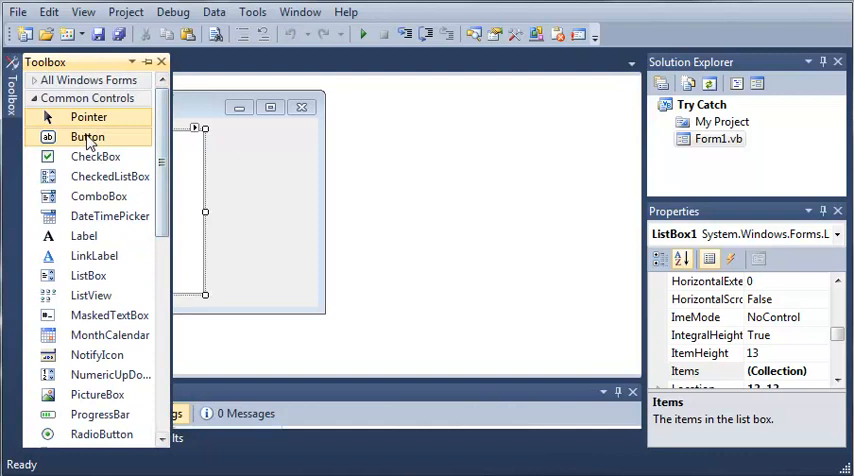
{"action": "left_click_drag", "start_coordinate": [88, 137], "coordinate": [222, 148]}
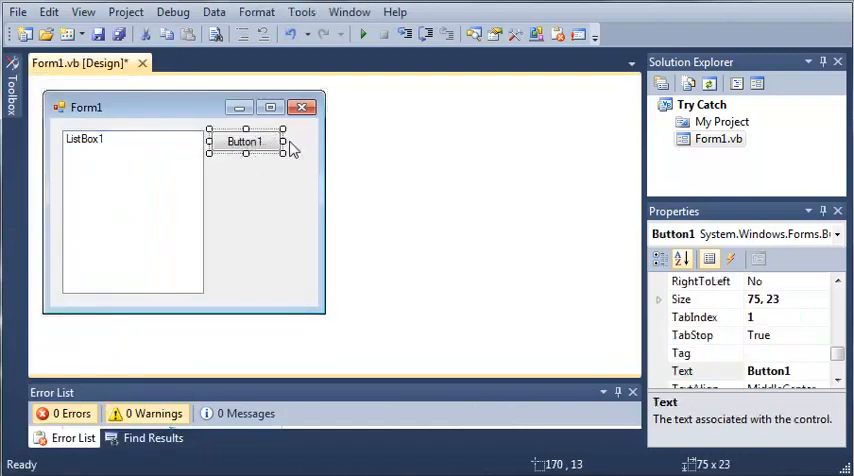
{"action": "left_click_drag", "start_coordinate": [283, 142], "coordinate": [308, 142]}
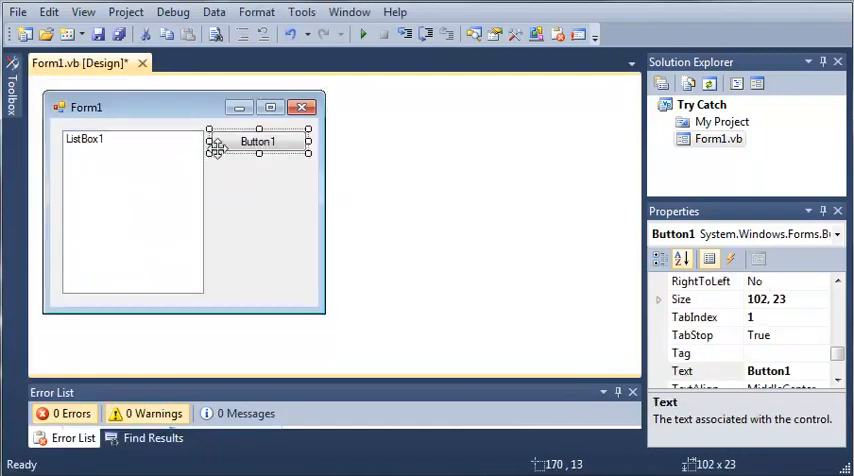
Set the button's Text to 'Add All' and its name to btnAdd.
{"action": "left_click", "coordinate": [770, 371]}
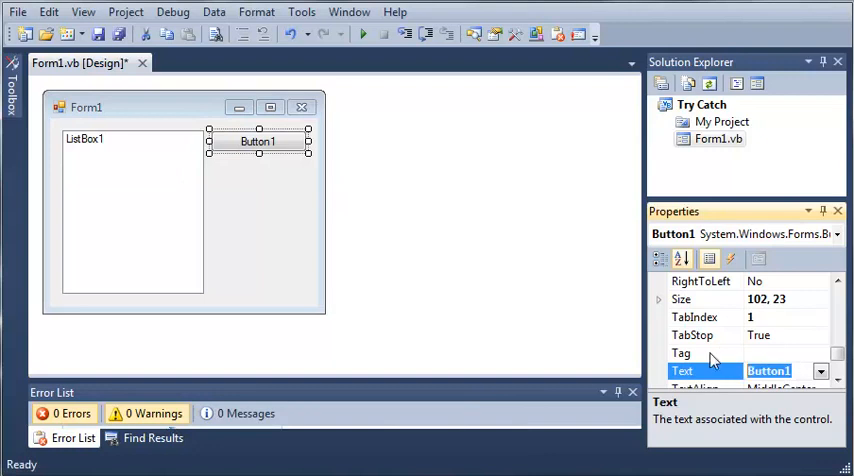
{"action": "type", "text": "Add"}
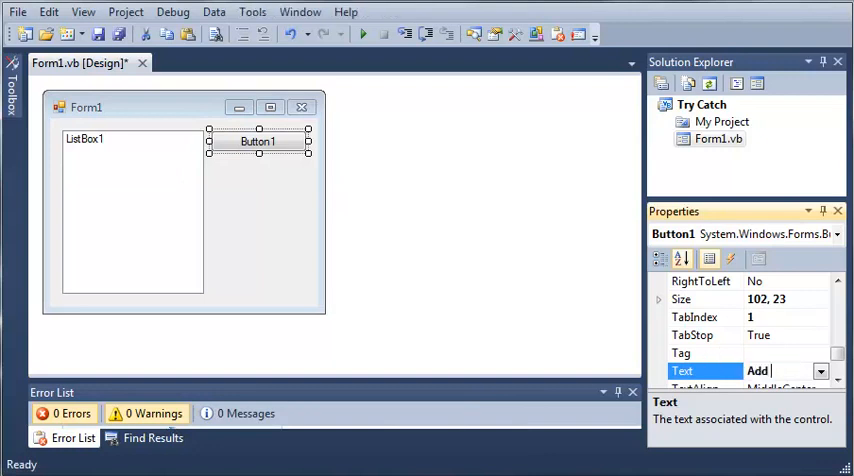
{"action": "type", "text": "l"}
{"action": "key", "text": "Return"}
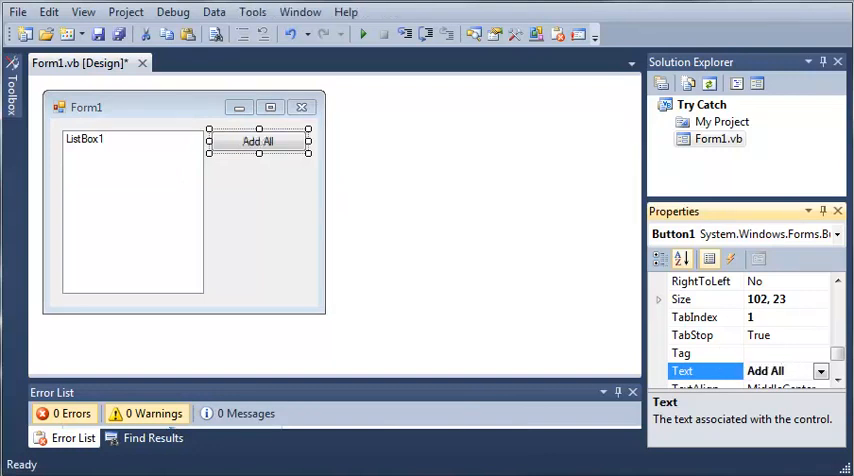
{"action": "left_click_drag", "start_coordinate": [836, 358], "coordinate": [836, 285]}
{"action": "double_click", "coordinate": [775, 317]}
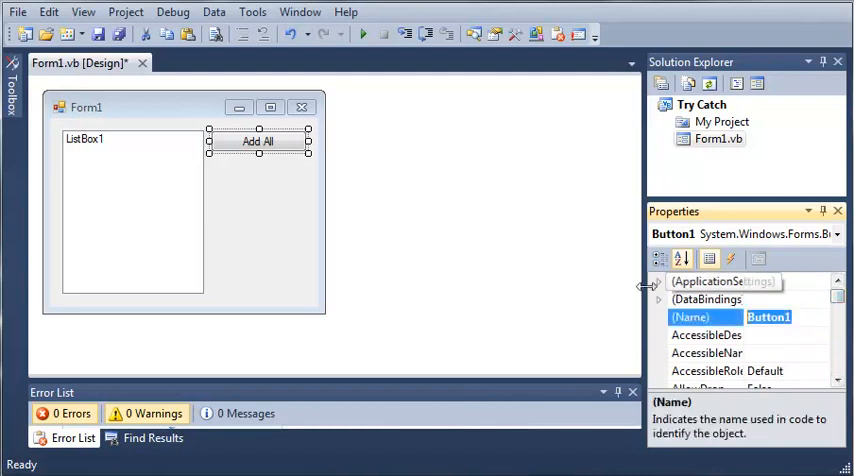
{"action": "type", "text": "btnAdd"}
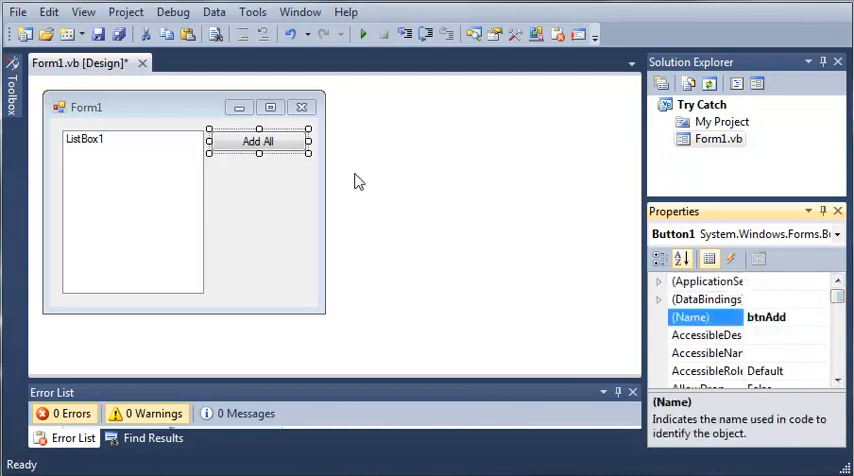
{"action": "left_click", "coordinate": [259, 142]}
Open the btnAdd_Click handler and make room above it under Public Class Form1.
{"action": "double_click", "coordinate": [259, 142]}
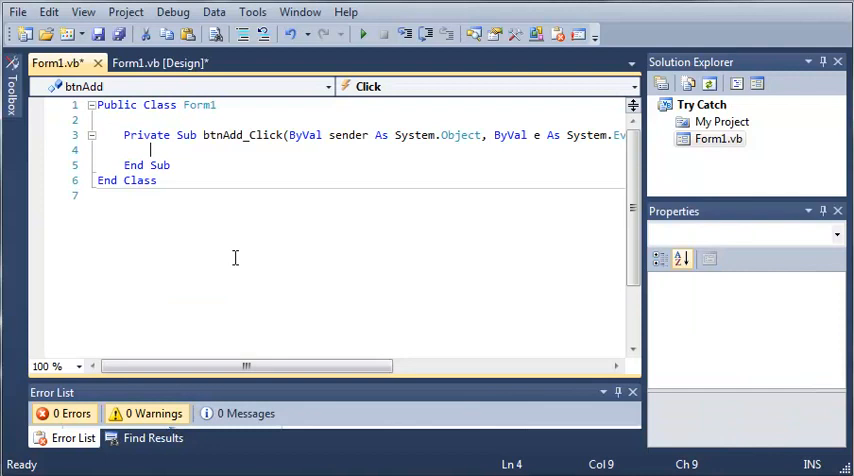
{"action": "left_click", "coordinate": [238, 263]}
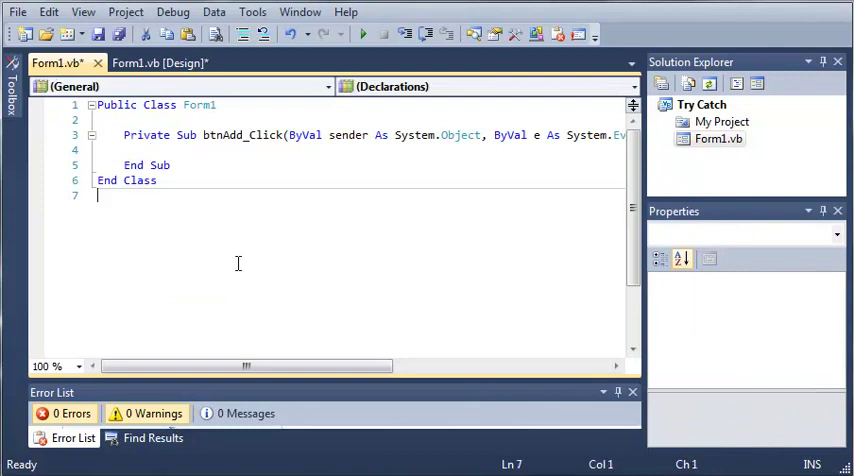
{"action": "left_click", "coordinate": [285, 140]}
{"action": "scroll", "coordinate": [270, 154], "scroll_direction": "up", "scroll_amount": 1}
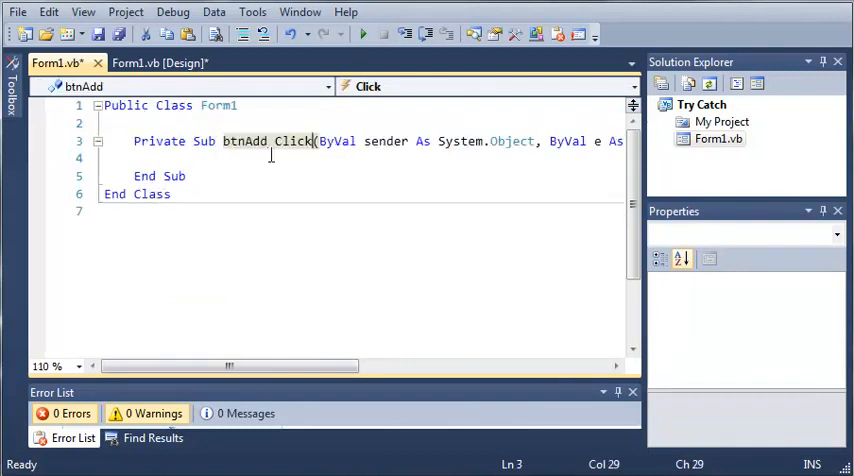
{"action": "left_click", "coordinate": [238, 106]}
{"action": "left_click", "coordinate": [236, 122]}
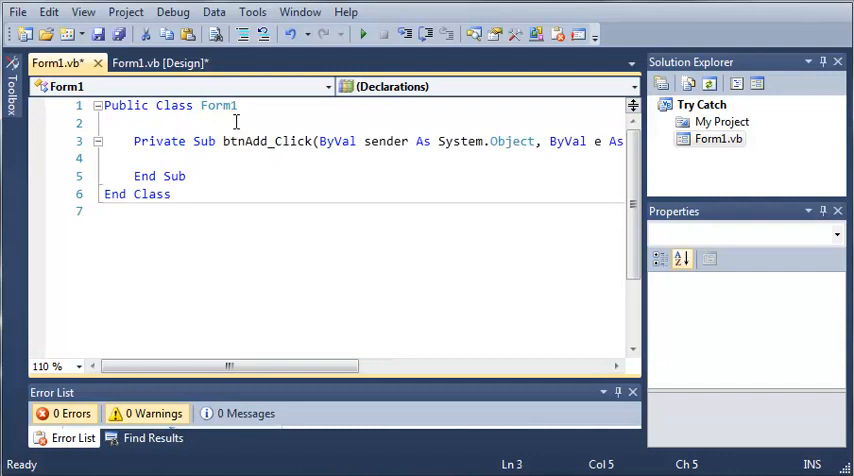
{"action": "key", "text": "Return"}
{"action": "key", "text": "Return"}
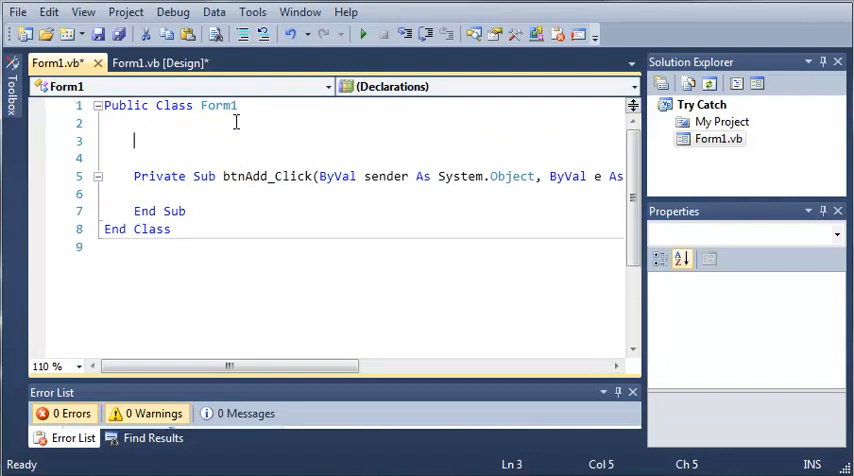
{"action": "type", "text": "Private "}
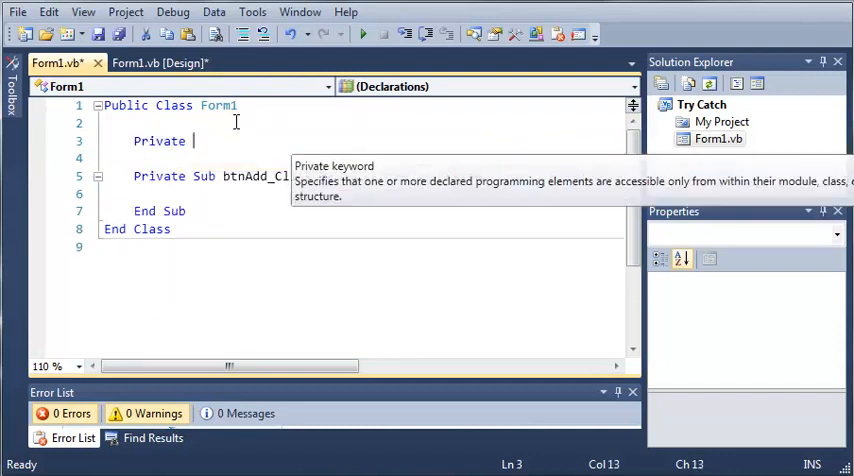
{"action": "type", "text": "myArray"}
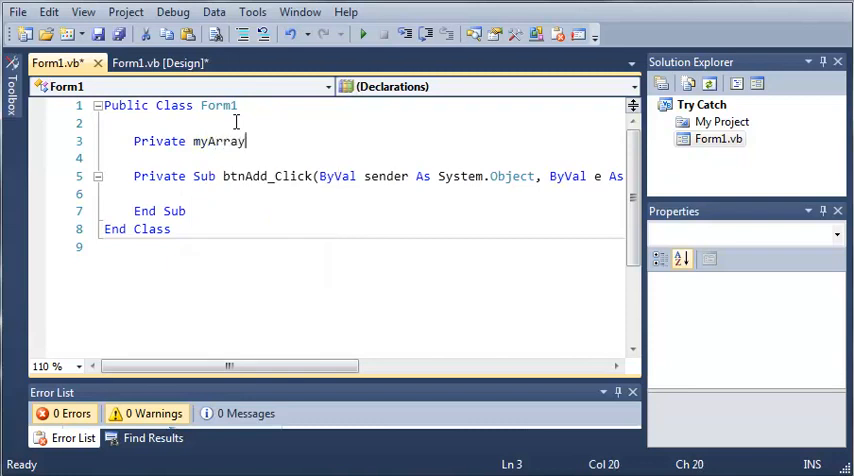
{"action": "type", "text": "() As In"}
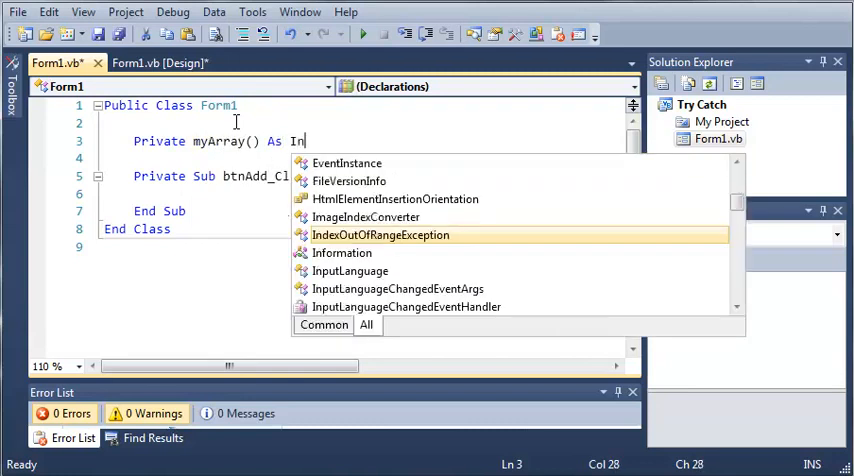
{"action": "type", "text": "teger"}
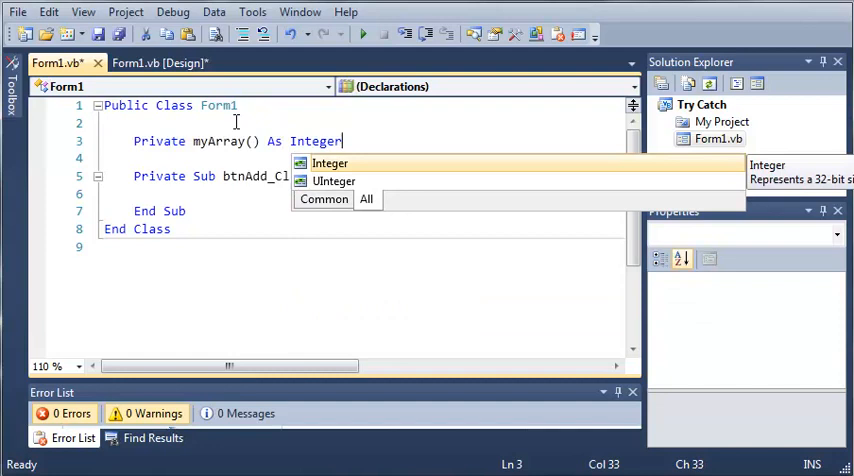
Declare Private myArray() As Integer = {5, 4, 3, 2, 1}, then check the form layout.
{"action": "left_click", "coordinate": [255, 193]}
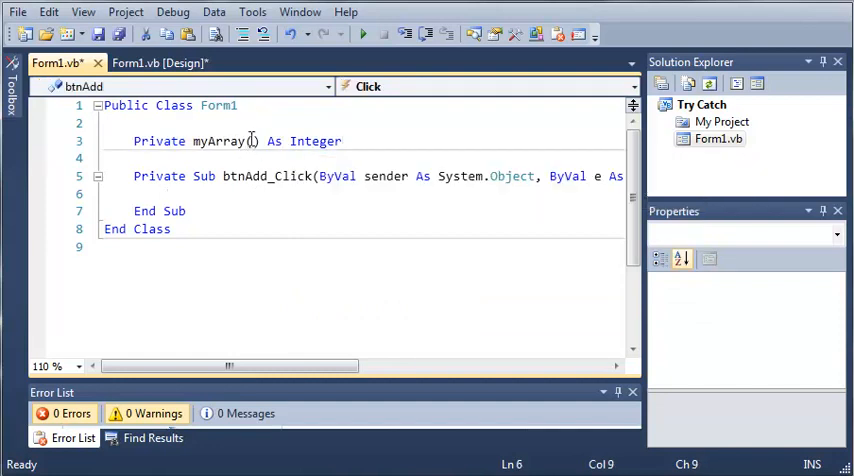
{"action": "left_click", "coordinate": [253, 140]}
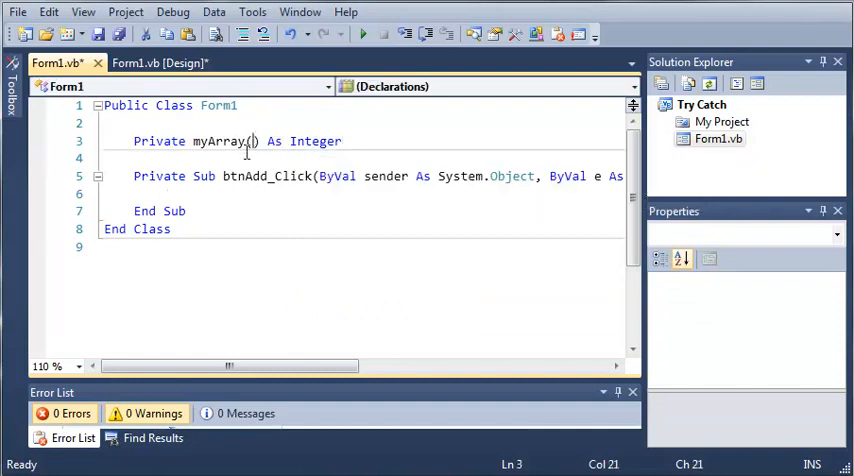
{"action": "left_click", "coordinate": [353, 140]}
{"action": "type", "text": "= "}
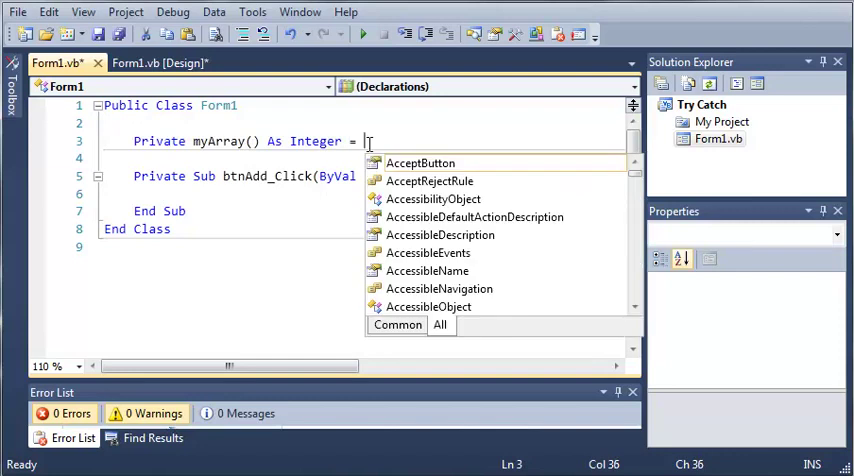
{"action": "type", "text": "{"}
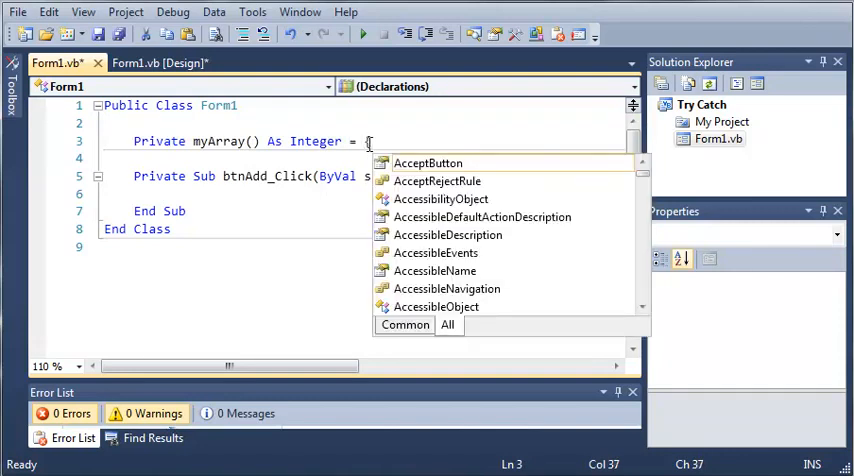
{"action": "type", "text": "5,"}
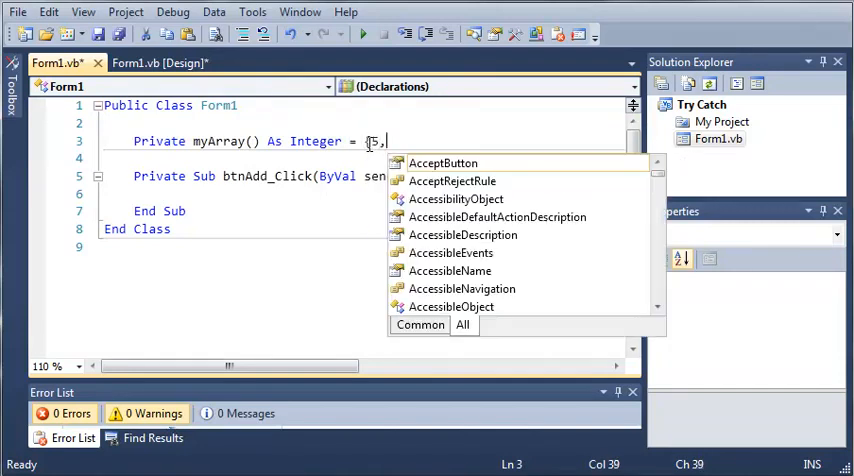
{"action": "type", "text": " 4, 3, "}
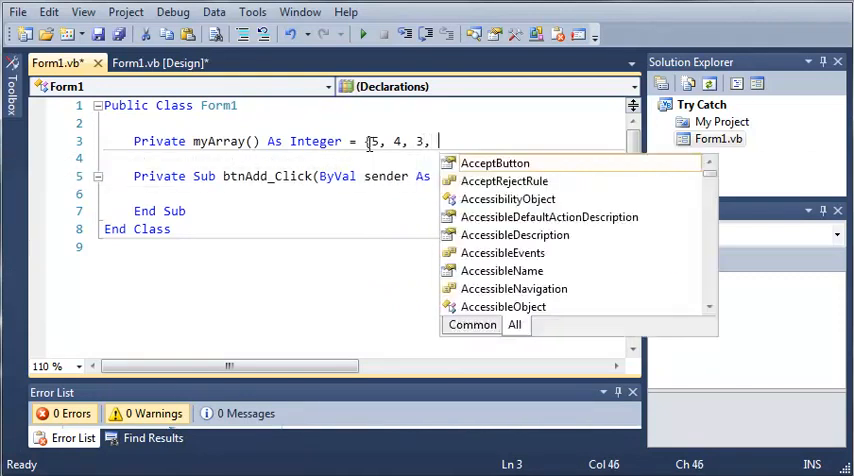
{"action": "type", "text": "2, 1"}
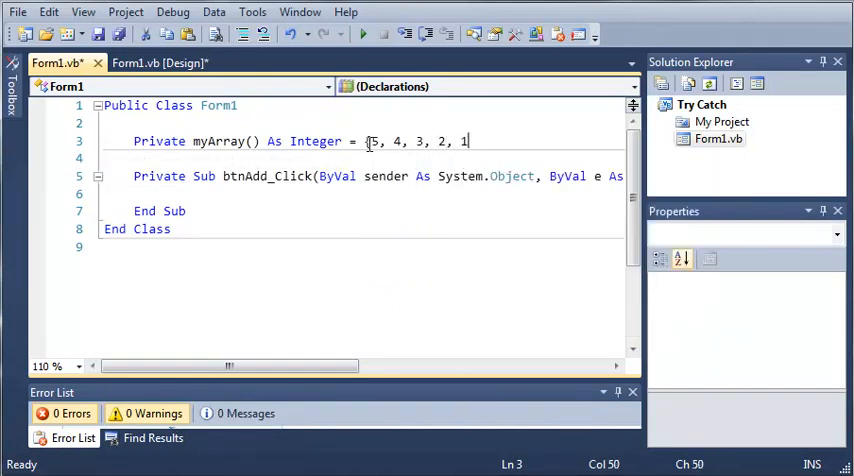
{"action": "type", "text": "}"}
{"action": "left_click", "coordinate": [399, 218]}
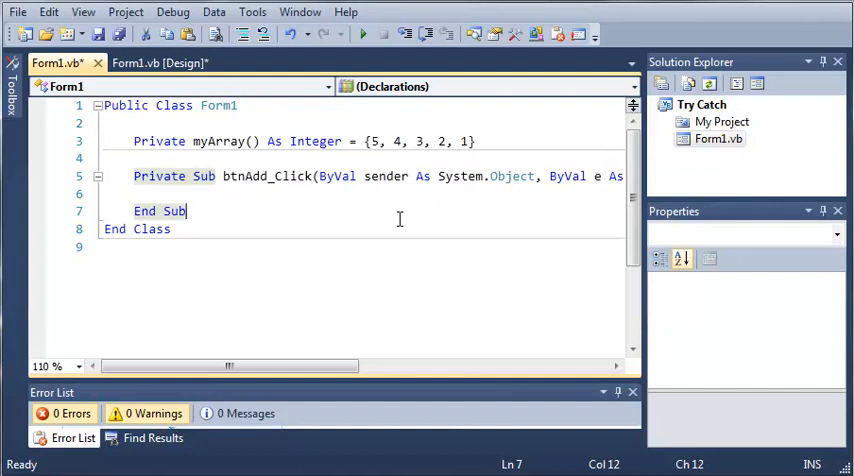
{"action": "left_click", "coordinate": [321, 196]}
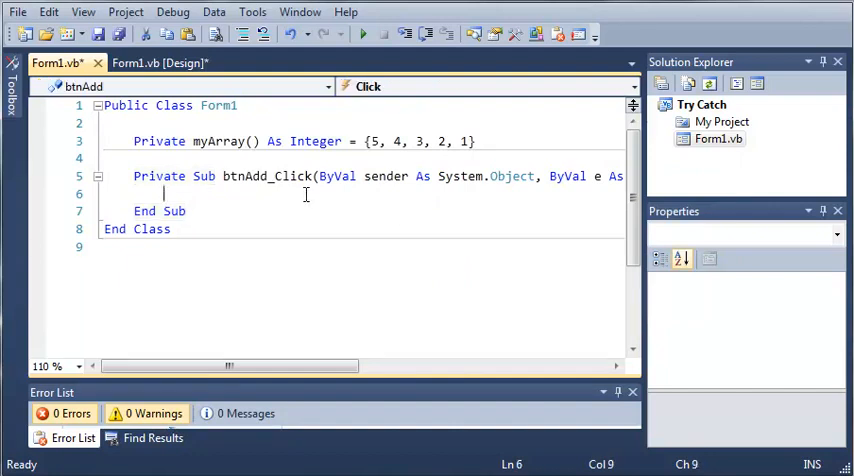
{"action": "left_click", "coordinate": [160, 63]}
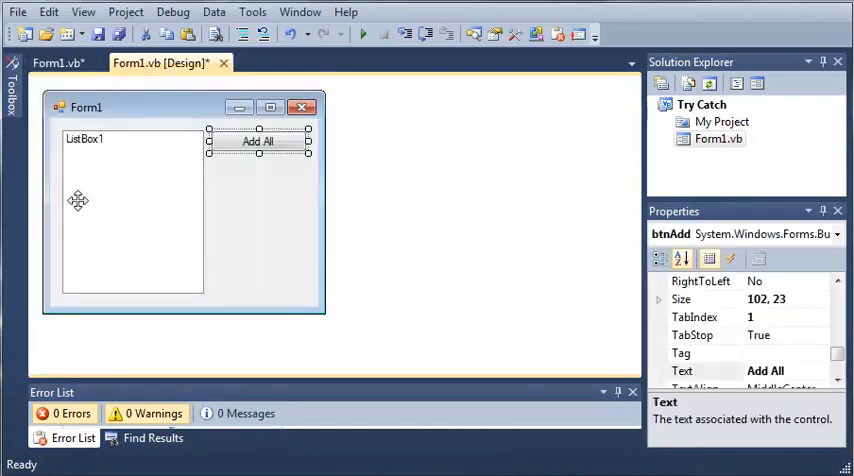
{"action": "left_click", "coordinate": [96, 170]}
Write the loop header For index As Integer = 0 To 4 inside btnAdd_Click.
{"action": "left_click", "coordinate": [57, 63]}
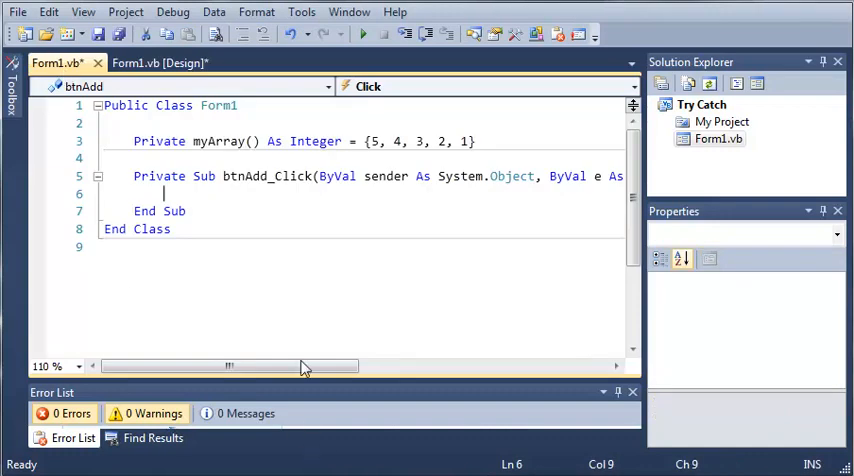
{"action": "type", "text": "F"}
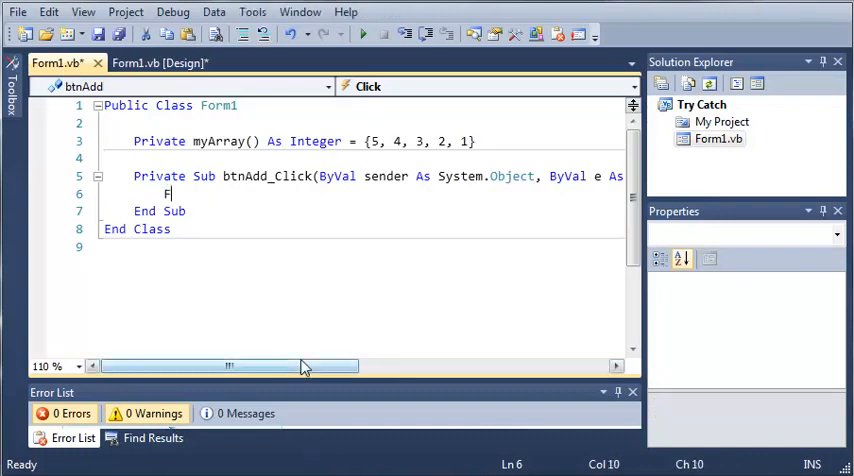
{"action": "type", "text": "or e"}
{"action": "key", "text": "BackSpace"}
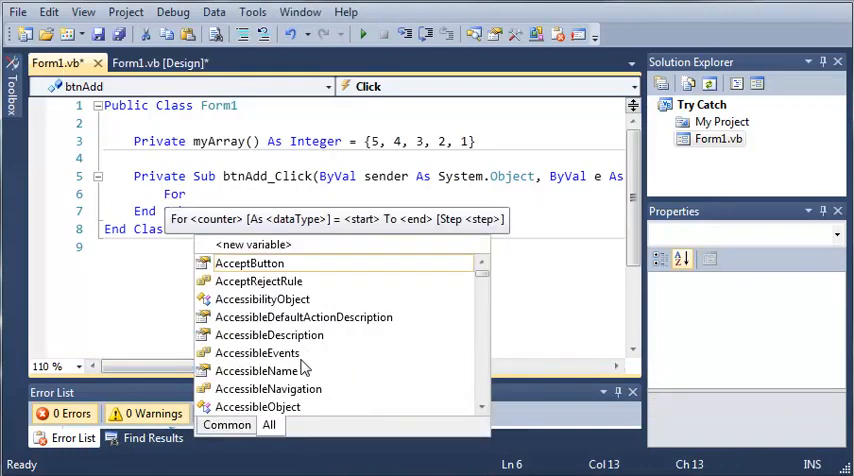
{"action": "type", "text": "i"}
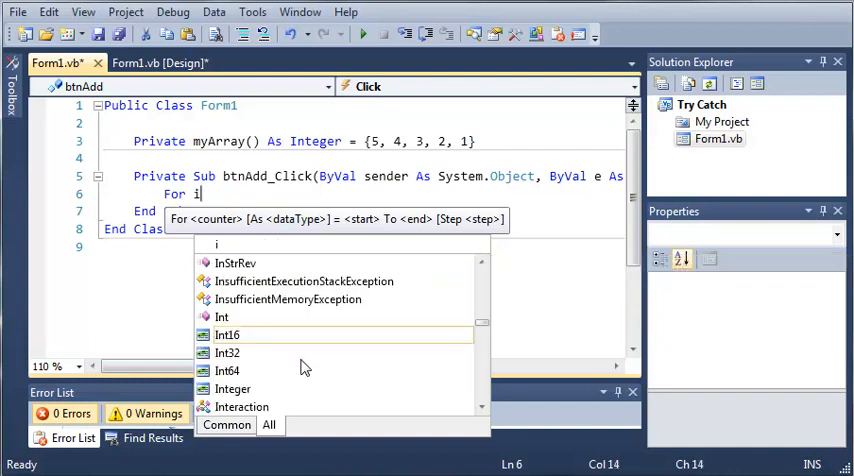
{"action": "key", "text": "BackSpace"}
{"action": "type", "text": "in"}
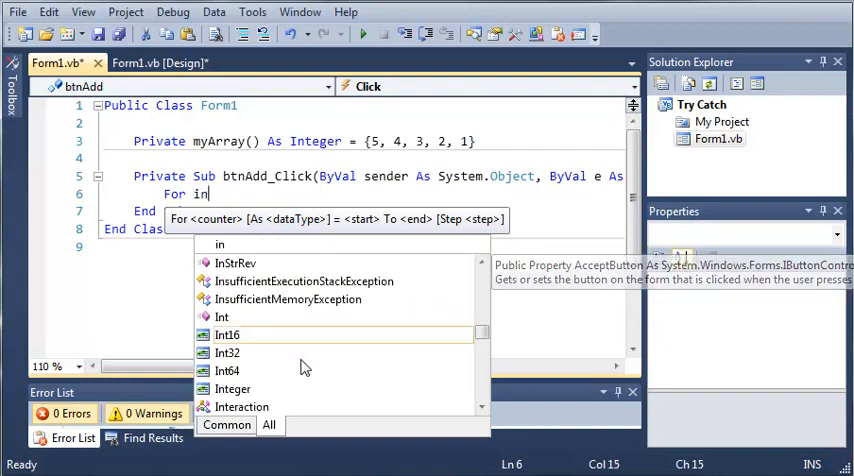
{"action": "type", "text": "dex As Ine"}
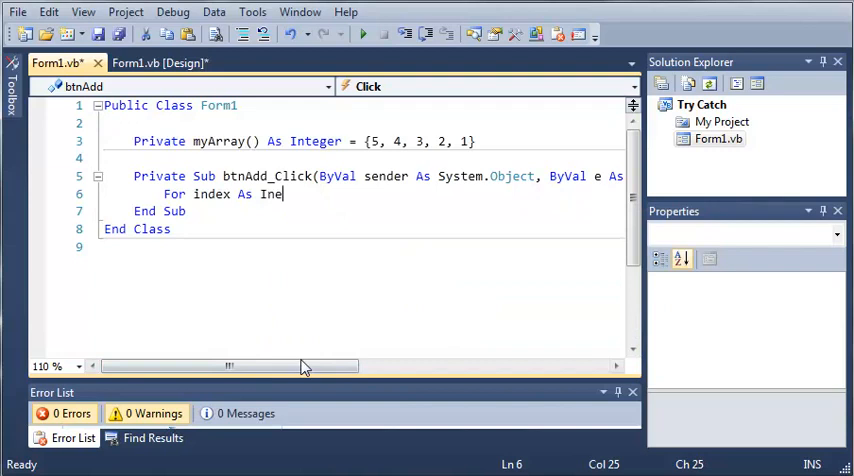
{"action": "key", "text": "BackSpace"}
{"action": "type", "text": "ted"}
{"action": "key", "text": "BackSpace"}
{"action": "type", "text": "ger "}
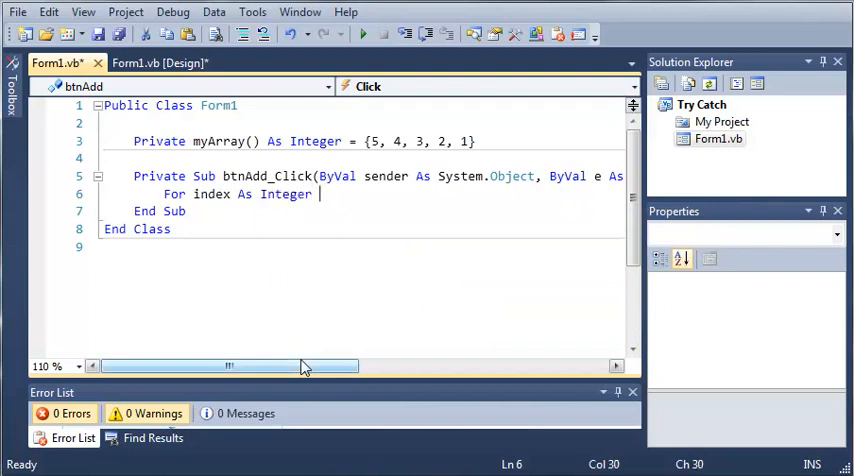
{"action": "type", "text": "= 0 "}
{"action": "type", "text": "To"}
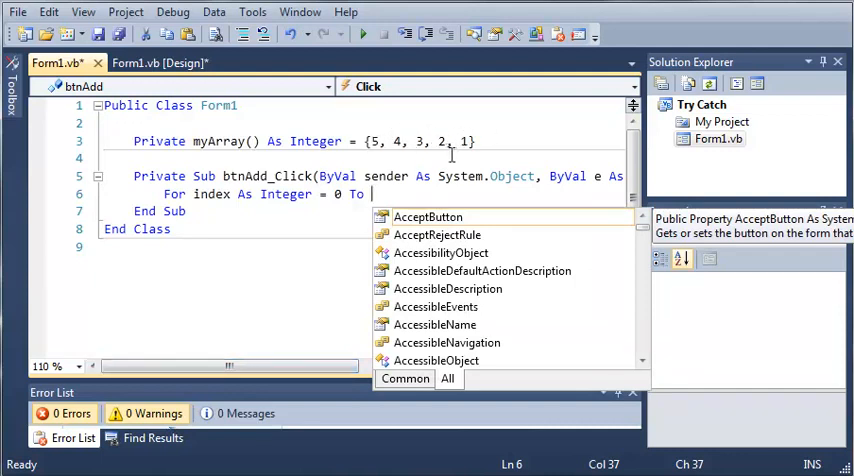
{"action": "type", "text": "4"}
{"action": "key", "text": "Return"}
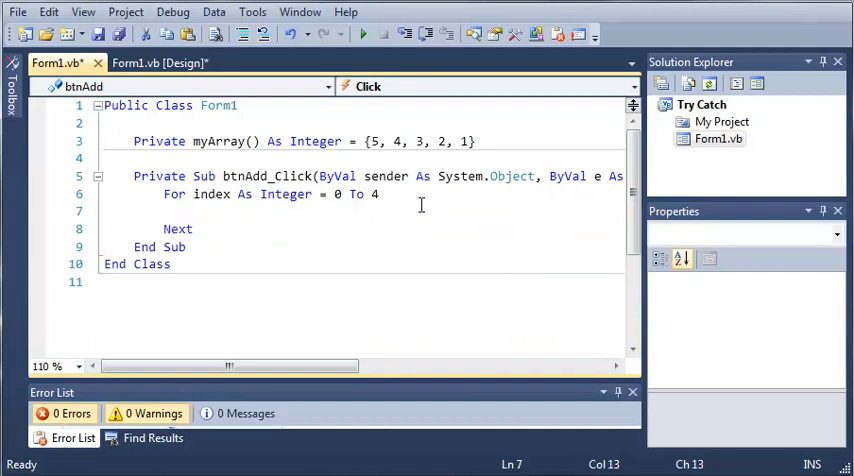
{"action": "type", "text": "listBox"}
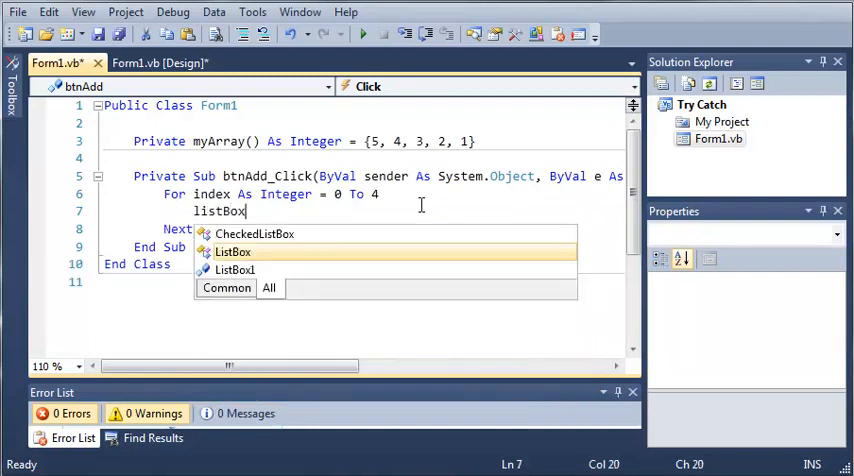
Add ListBox1.Items.Add(myArray(index)) inside the loop.
{"action": "key", "text": "Down"}
{"action": "type", "text": ".Item"}
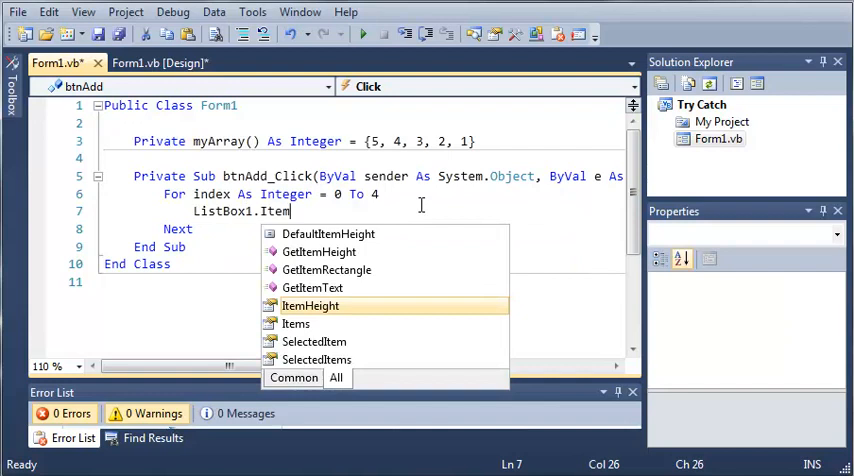
{"action": "type", "text": "s.Add("}
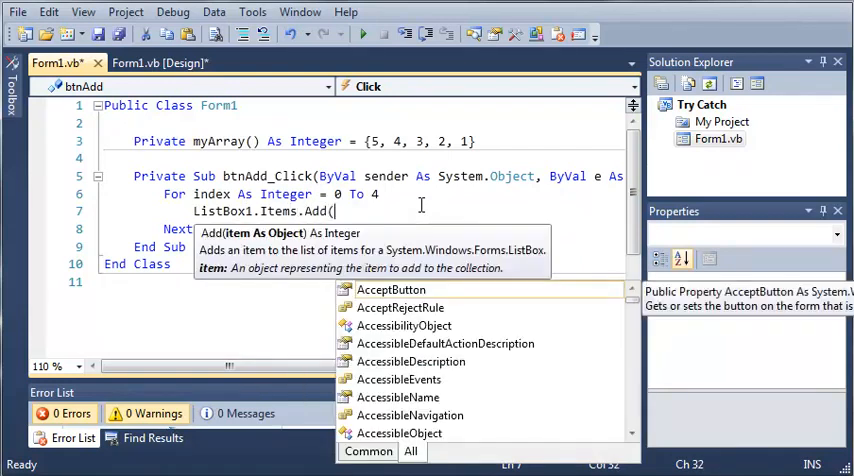
{"action": "type", "text": "myArray"}
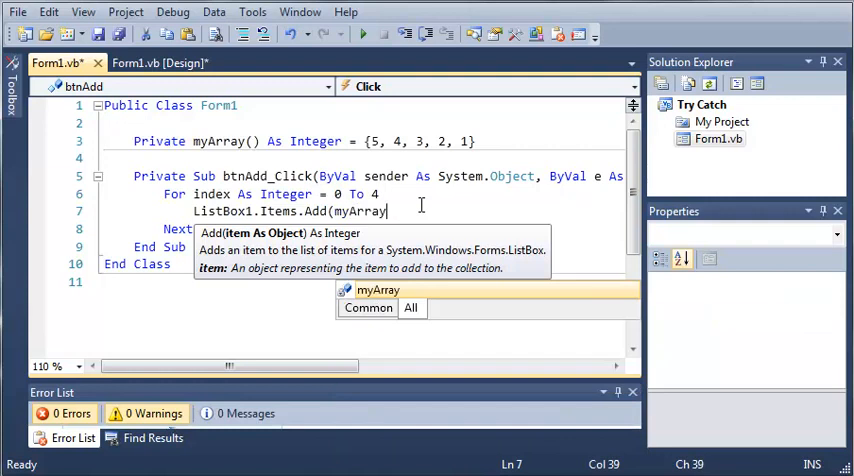
{"action": "type", "text": "("}
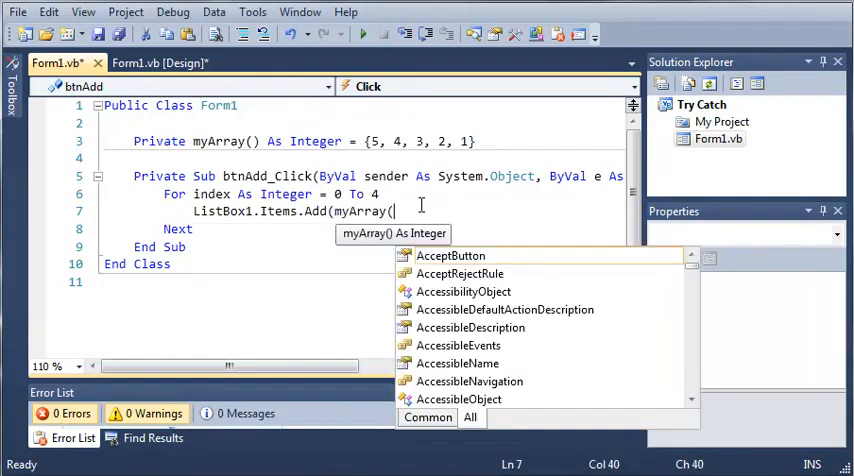
{"action": "type", "text": "index))"}
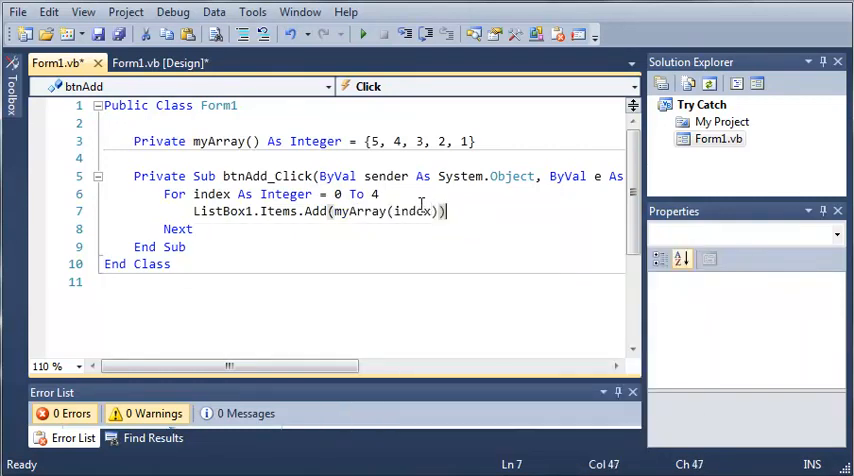
{"action": "left_click", "coordinate": [484, 264]}
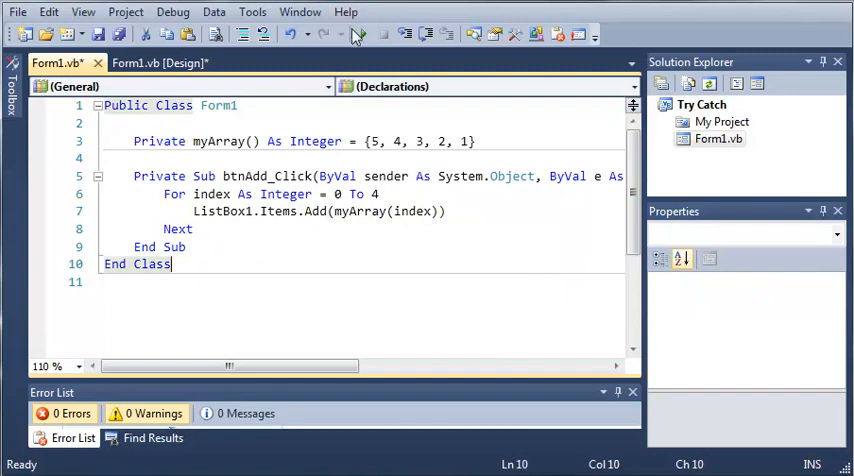
{"action": "left_click", "coordinate": [366, 34]}
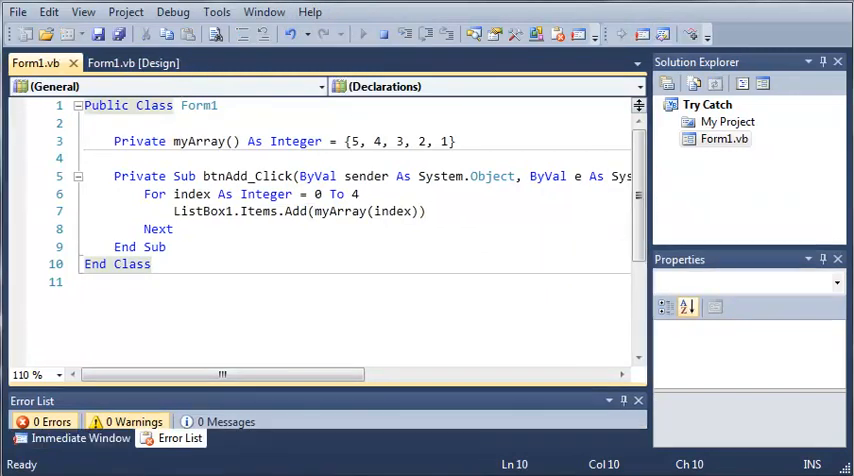
{"action": "left_click_drag", "start_coordinate": [285, 110], "coordinate": [330, 148]}
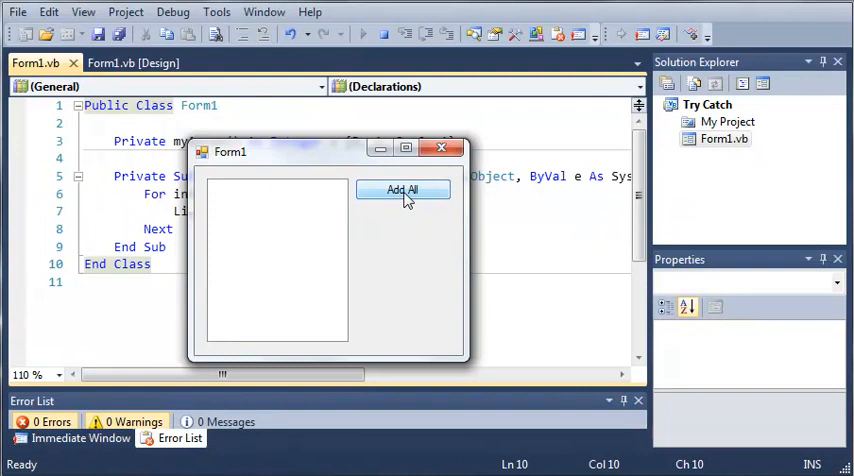
{"action": "left_click", "coordinate": [402, 190]}
{"action": "left_click", "coordinate": [253, 190]}
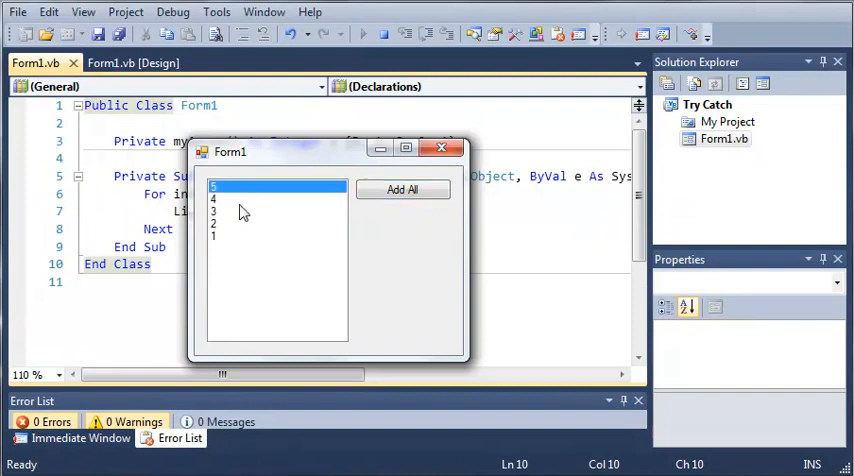
{"action": "left_click", "coordinate": [240, 211]}
{"action": "left_click", "coordinate": [232, 237]}
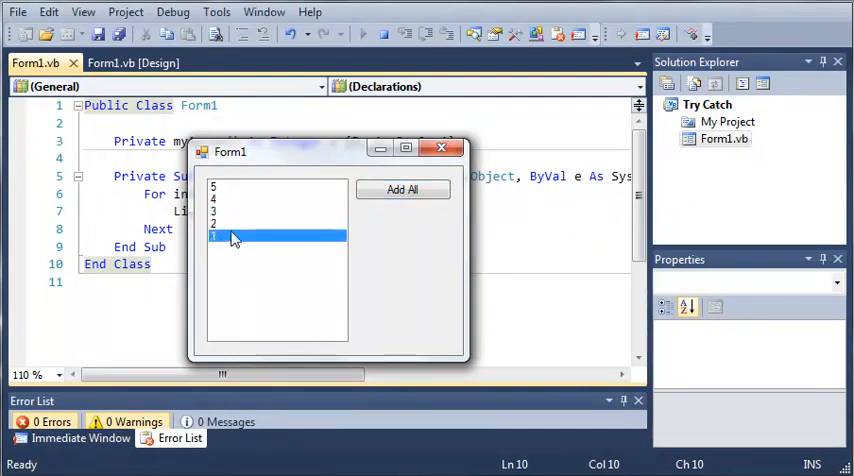
{"action": "left_click", "coordinate": [441, 149]}
{"action": "left_click", "coordinate": [386, 194]}
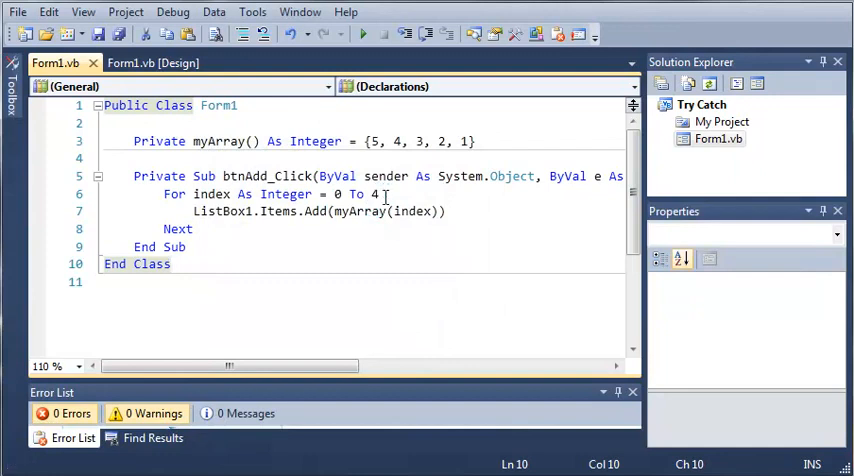
Change the loop's upper bound from 4 to 5 and highlight the 5 and index to explain.
{"action": "key", "text": "BackSpace"}
{"action": "type", "text": "5"}
{"action": "left_click", "coordinate": [448, 245]}
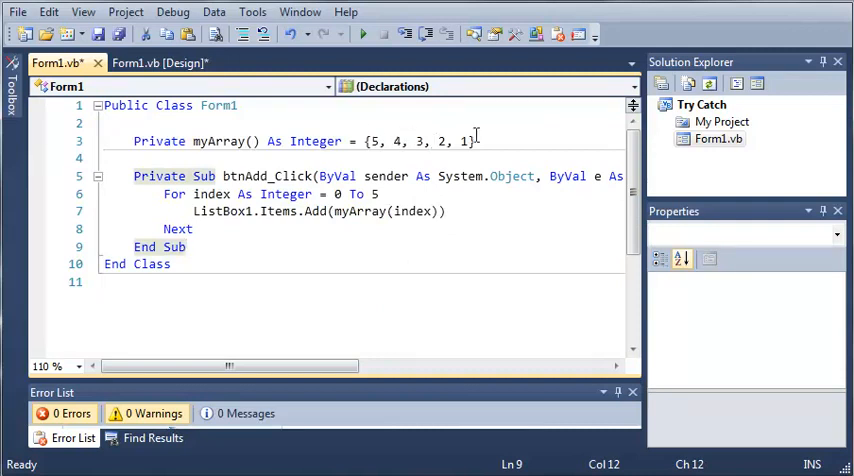
{"action": "double_click", "coordinate": [377, 193]}
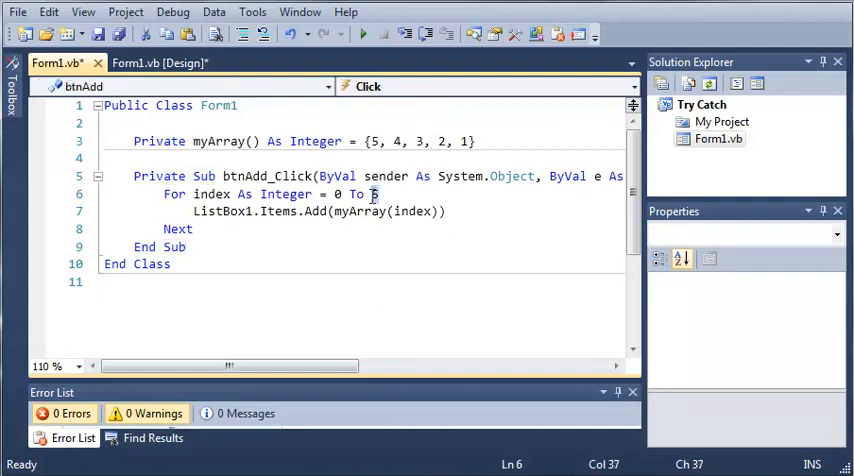
{"action": "left_click_drag", "start_coordinate": [381, 193], "coordinate": [372, 194]}
{"action": "left_click_drag", "start_coordinate": [431, 211], "coordinate": [394, 212]}
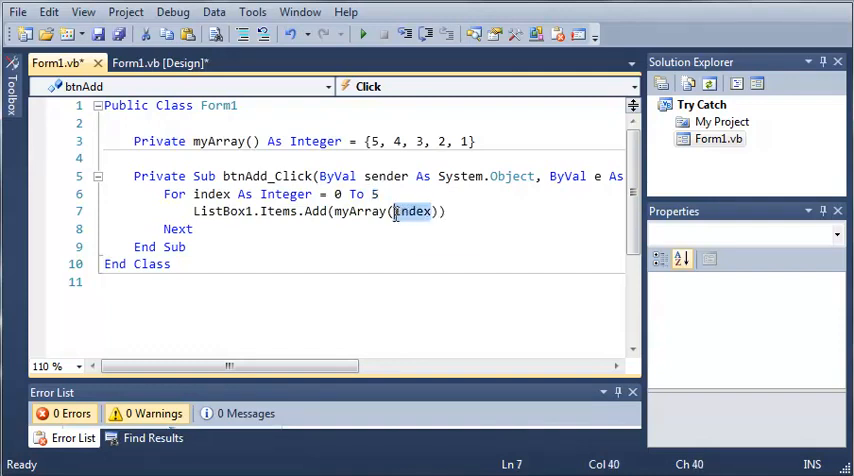
{"action": "left_click", "coordinate": [410, 250]}
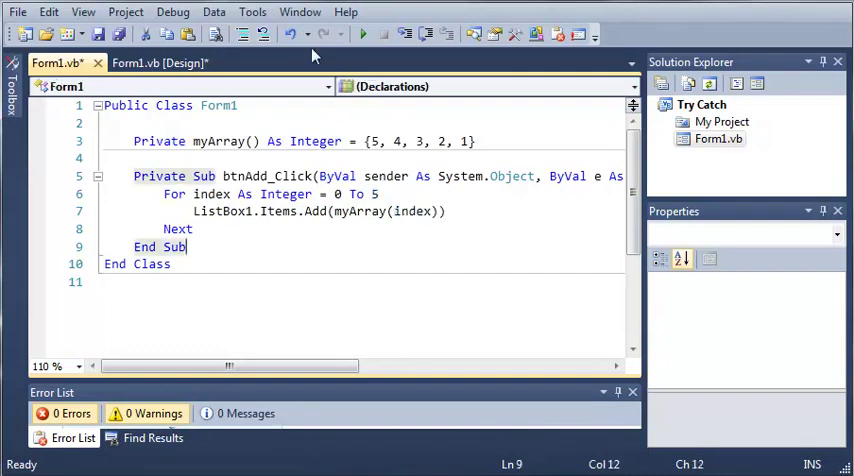
{"action": "left_click", "coordinate": [361, 34]}
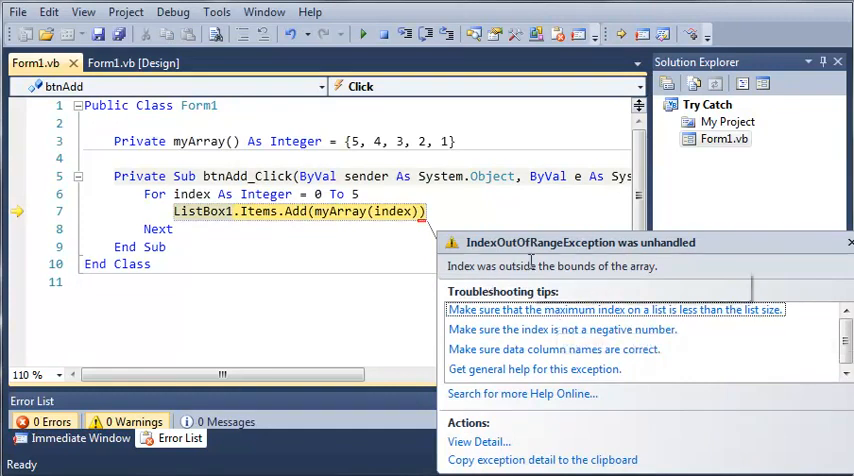
{"action": "left_click", "coordinate": [383, 37]}
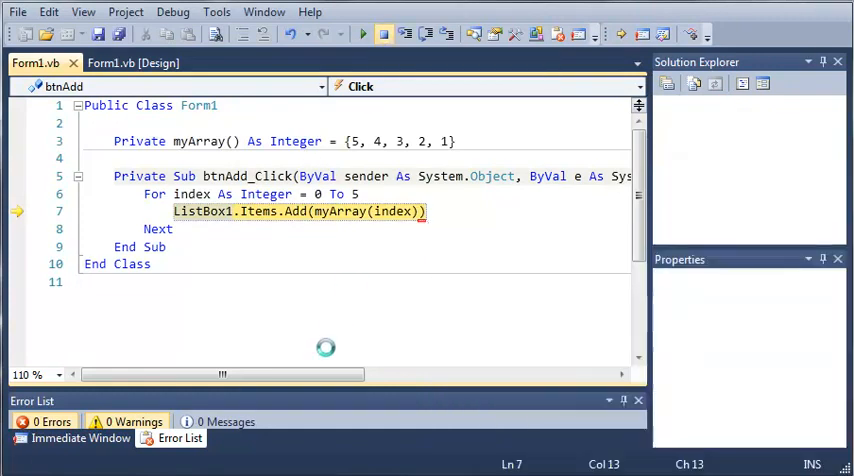
{"action": "left_click_drag", "start_coordinate": [305, 366], "coordinate": [500, 366]}
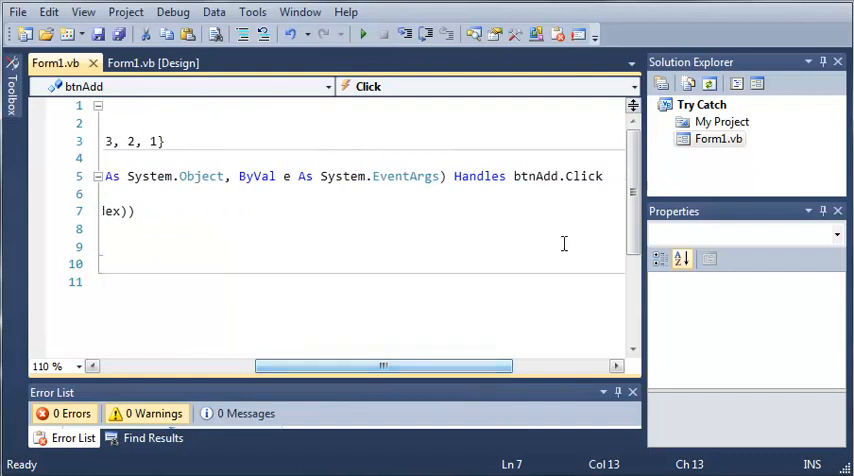
Add Try above the For loop and Catch and End Try after Next.
{"action": "left_click", "coordinate": [547, 175]}
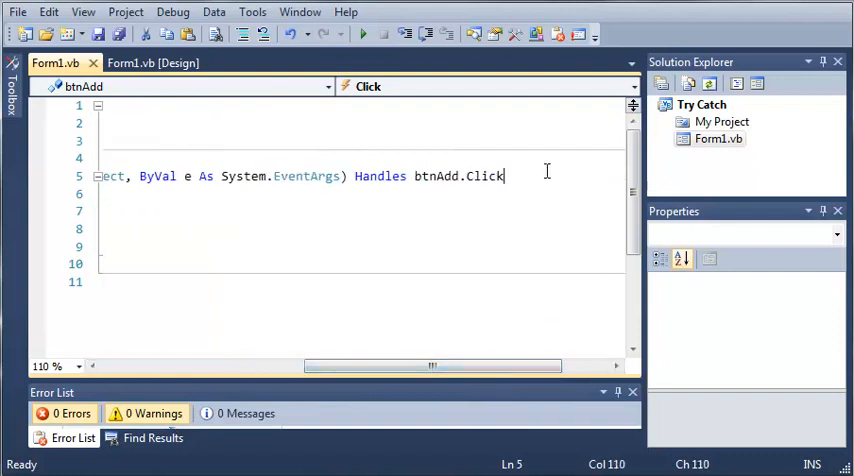
{"action": "key", "text": "Return"}
{"action": "type", "text": "Try"}
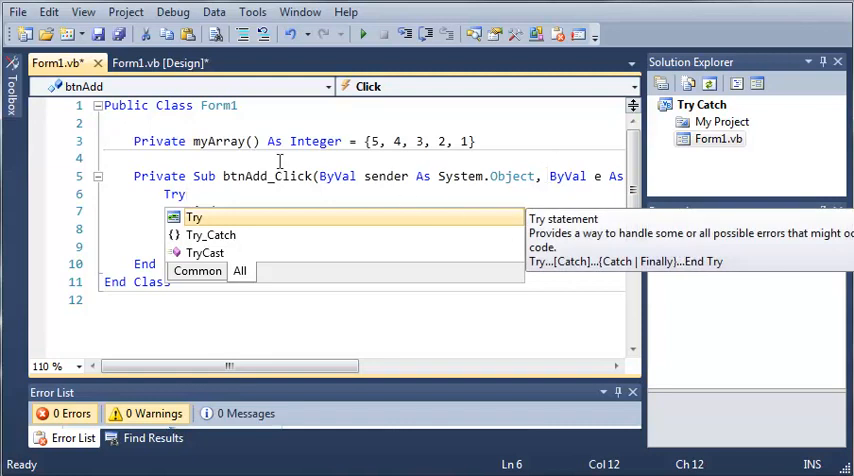
{"action": "left_click", "coordinate": [350, 158]}
{"action": "left_click", "coordinate": [240, 246]}
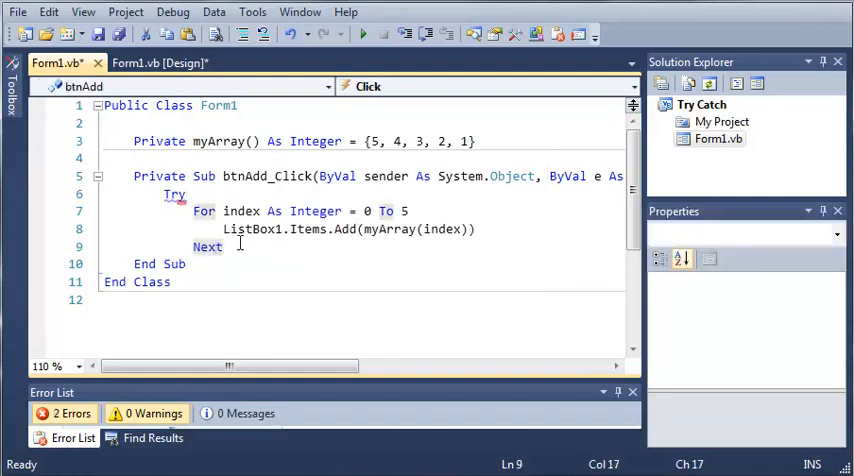
{"action": "key", "text": "Return"}
{"action": "type", "text": "Catch"}
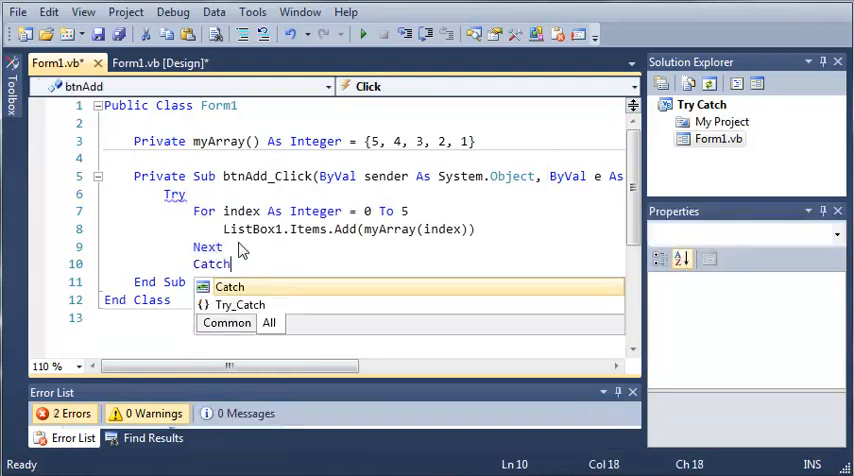
{"action": "key", "text": "Return"}
{"action": "type", "text": "E"}
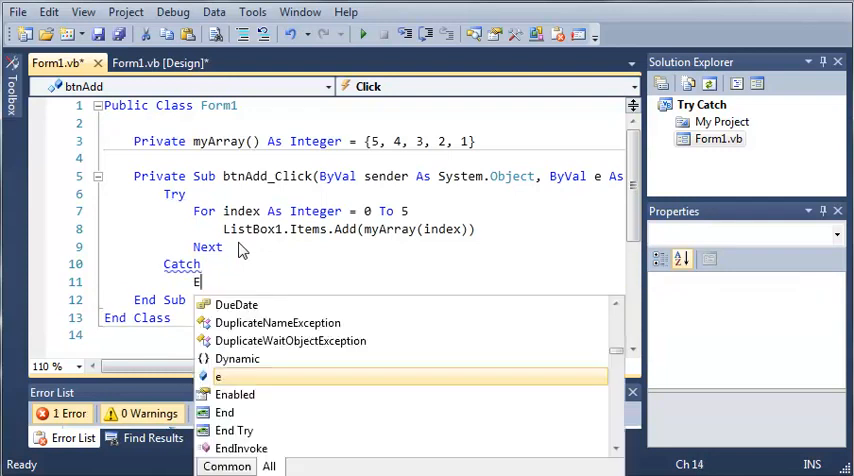
{"action": "type", "text": "nd Try"}
{"action": "key", "text": "Return"}
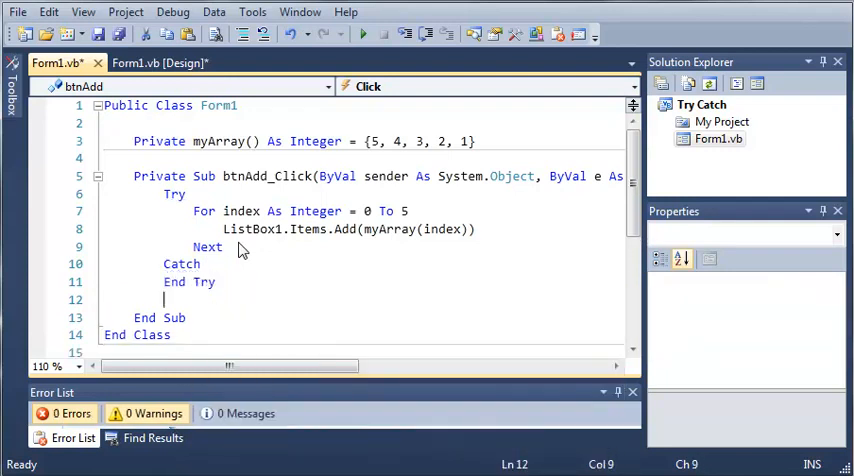
Open a blank line under Catch, tidy the spacing below End Try, and point out the loop.
{"action": "left_click", "coordinate": [231, 264]}
{"action": "key", "text": "Return"}
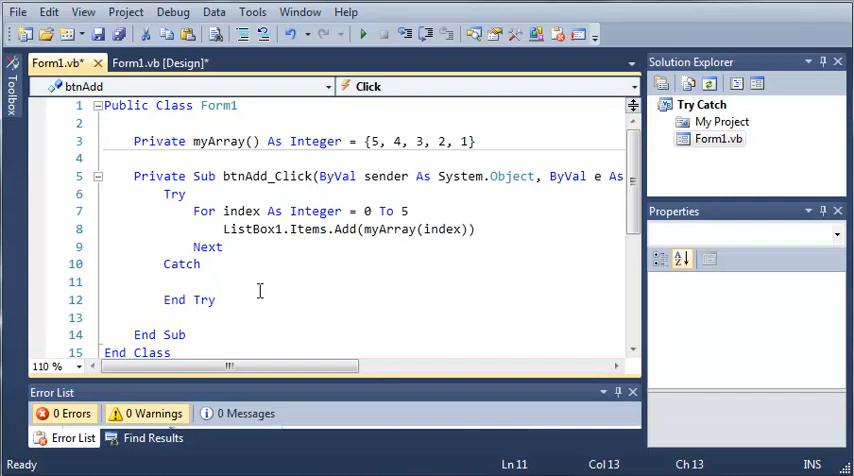
{"action": "left_click", "coordinate": [229, 315]}
{"action": "key", "text": "BackSpace"}
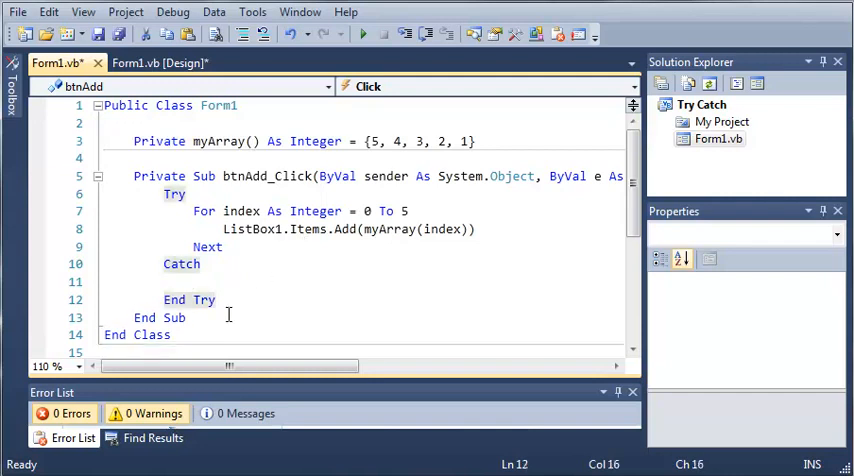
{"action": "left_click_drag", "start_coordinate": [193, 211], "coordinate": [229, 250]}
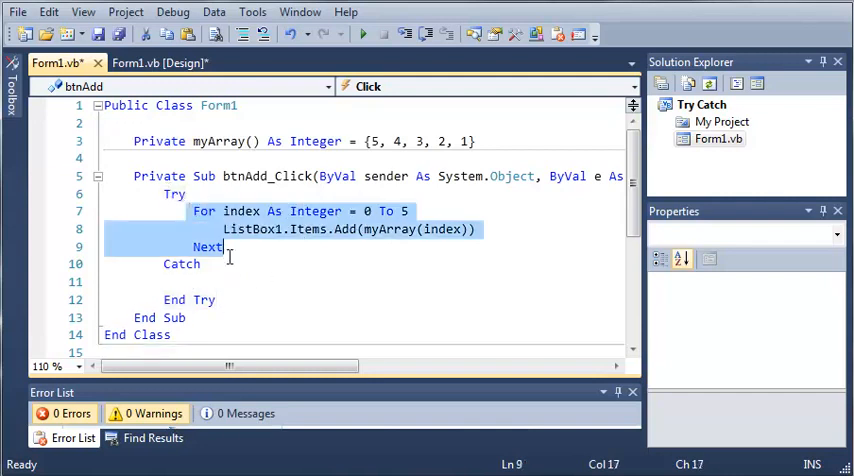
Make the Catch block call MsgBox("An error has occured").
{"action": "left_click", "coordinate": [207, 284]}
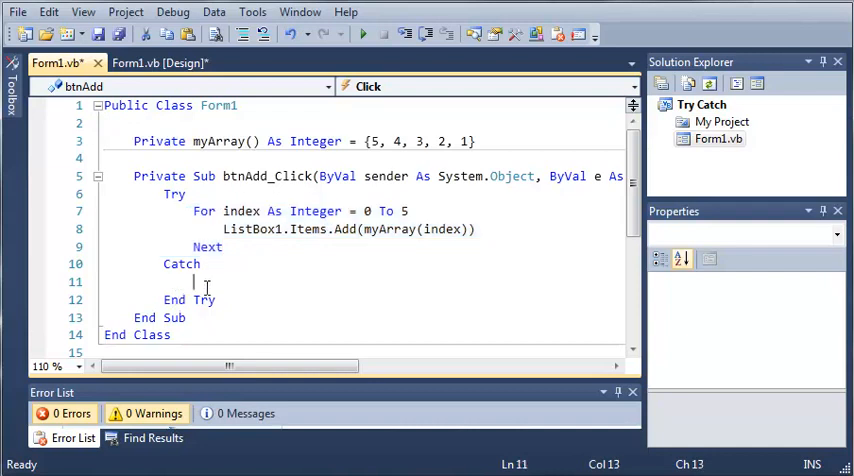
{"action": "type", "text": "MisgBox."}
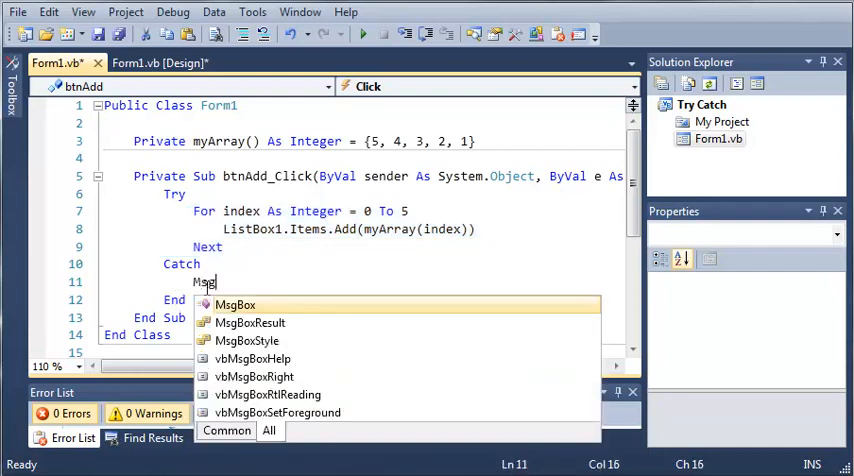
{"action": "key", "text": "BackSpace"}
{"action": "type", "text": "("}
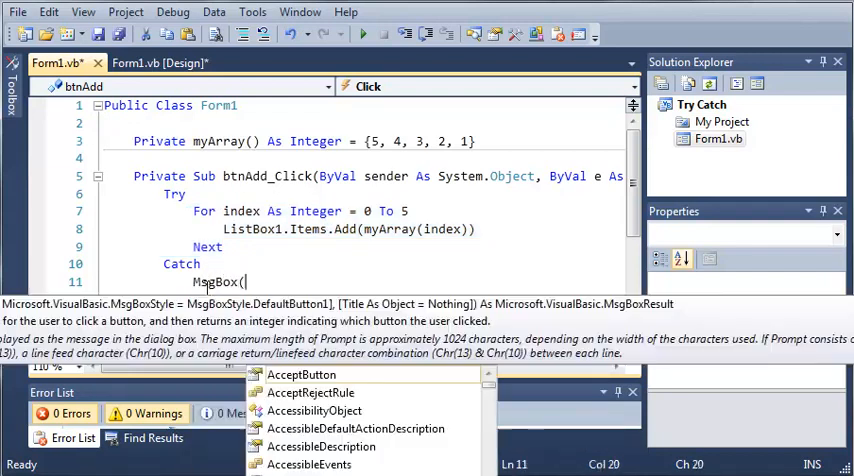
{"action": "key", "text": "Return"}
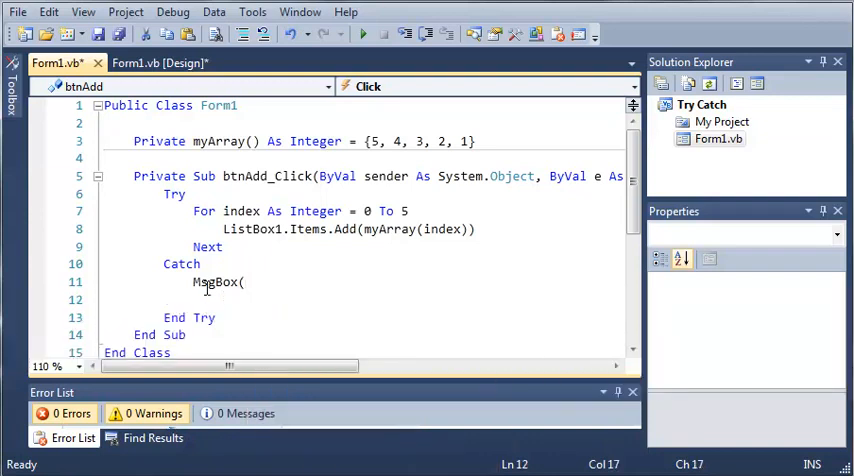
{"action": "key", "text": "BackSpace"}
{"action": "key", "text": "BackSpace"}
{"action": "type", "text": "\""}
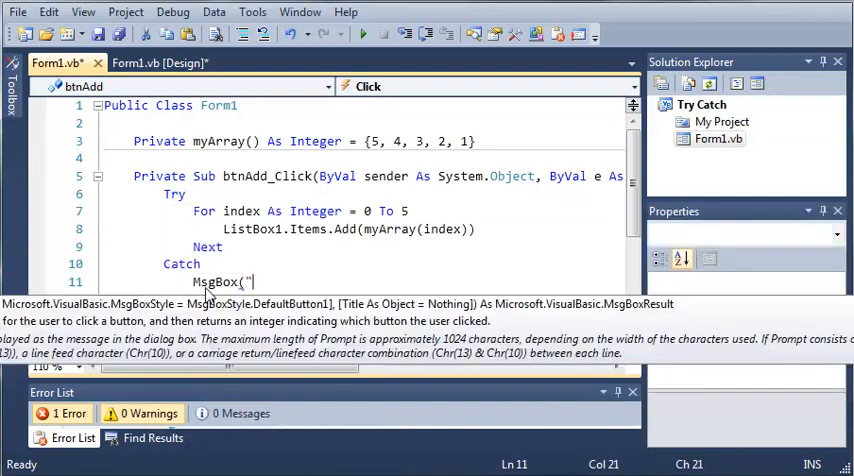
{"action": "type", "text": "An error has o"}
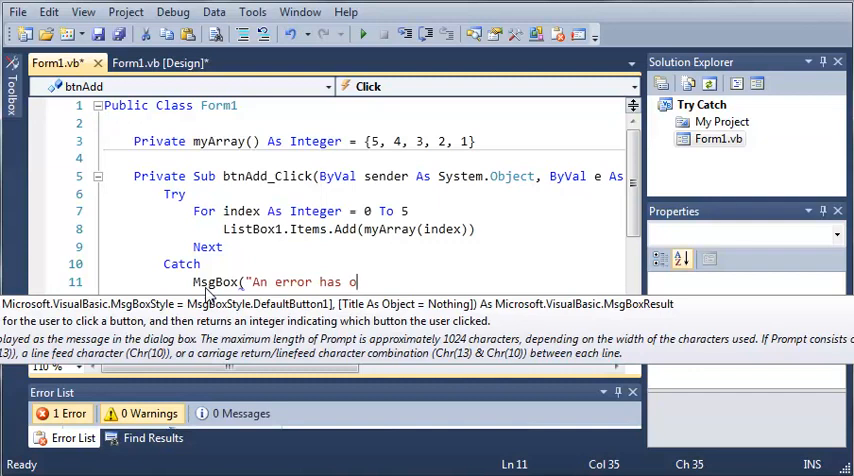
{"action": "type", "text": "ccur"}
{"action": "type", "text": "ed\""}
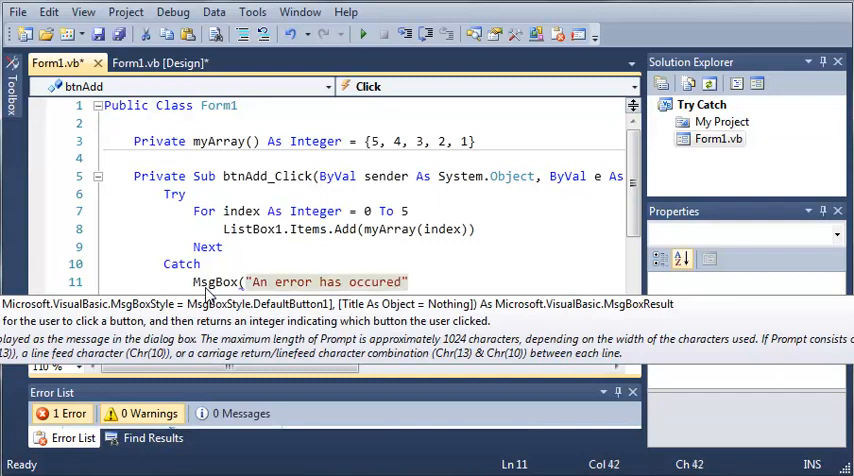
{"action": "type", "text": ")"}
{"action": "left_click", "coordinate": [404, 211]}
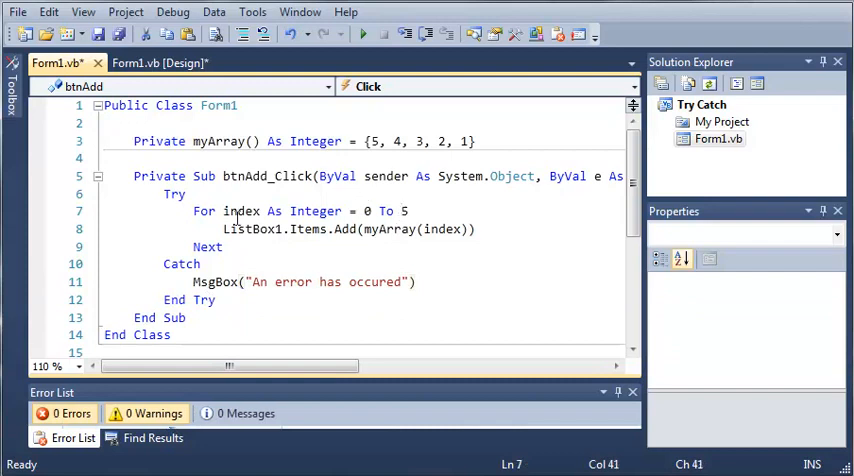
Run the program, click Add All to list 5 to 1, and dismiss the 'An error has occured' message.
{"action": "left_click", "coordinate": [363, 34]}
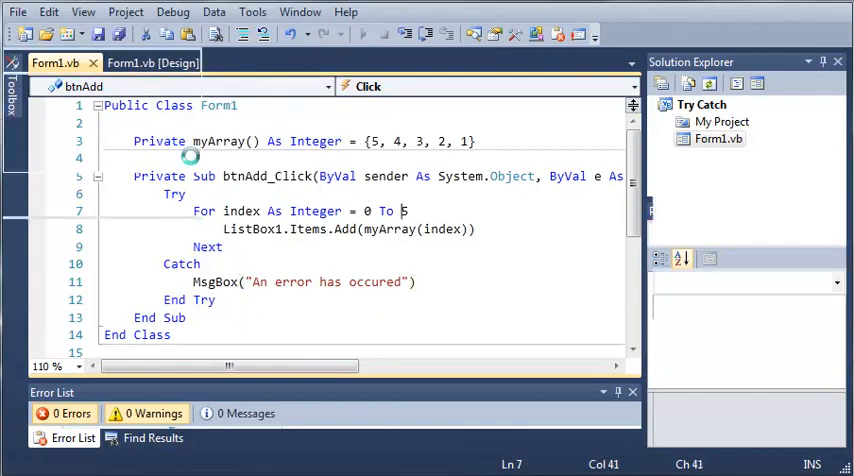
{"action": "left_click_drag", "start_coordinate": [60, 66], "coordinate": [260, 155]}
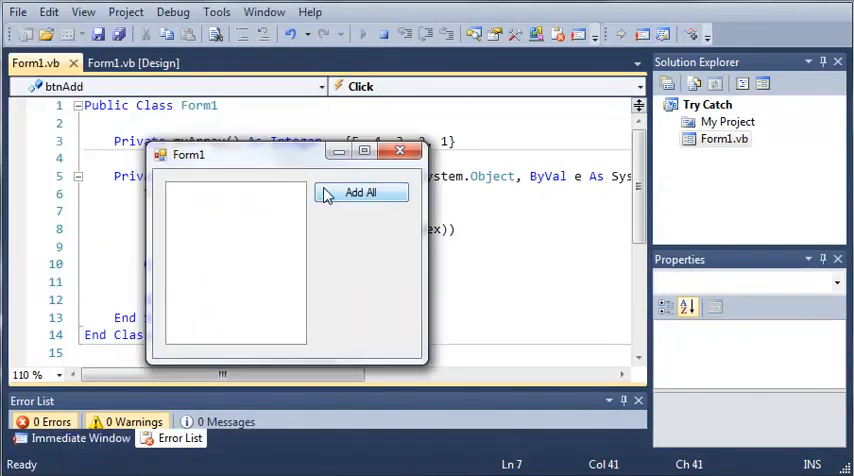
{"action": "left_click", "coordinate": [327, 195]}
{"action": "left_click_drag", "start_coordinate": [332, 237], "coordinate": [255, 199]}
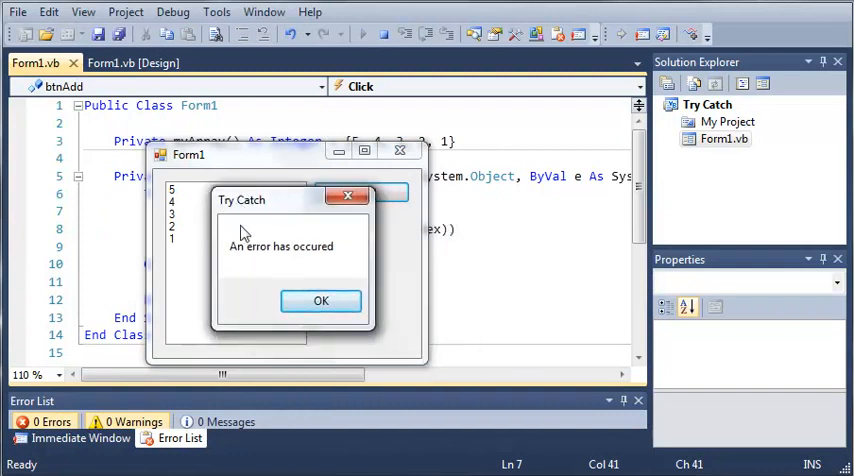
{"action": "left_click", "coordinate": [321, 301]}
{"action": "mouse_move", "coordinate": [265, 155]}
{"action": "left_mouse_down"}
{"action": "mouse_move", "coordinate": [533, 172]}
{"action": "mouse_move", "coordinate": [613, 148]}
{"action": "left_mouse_up"}
{"action": "left_click_drag", "start_coordinate": [506, 172], "coordinate": [506, 224]}
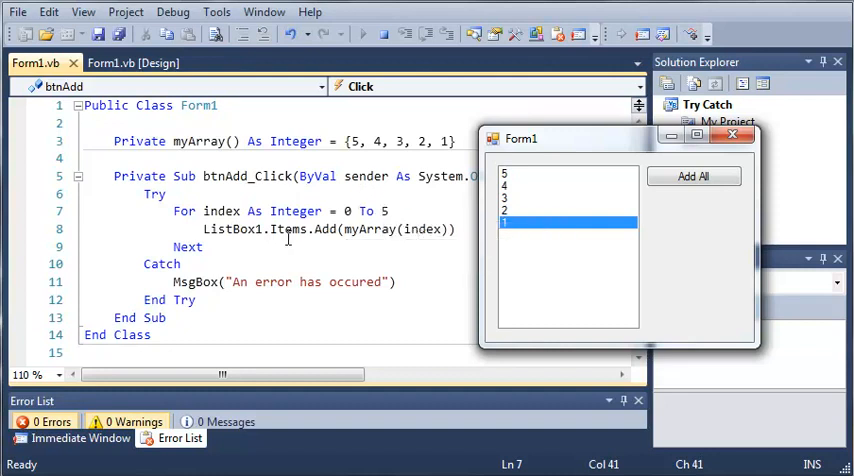
Highlight Catch and the MsgBox line to explain them, then close the running form.
{"action": "left_click_drag", "start_coordinate": [144, 263], "coordinate": [180, 263]}
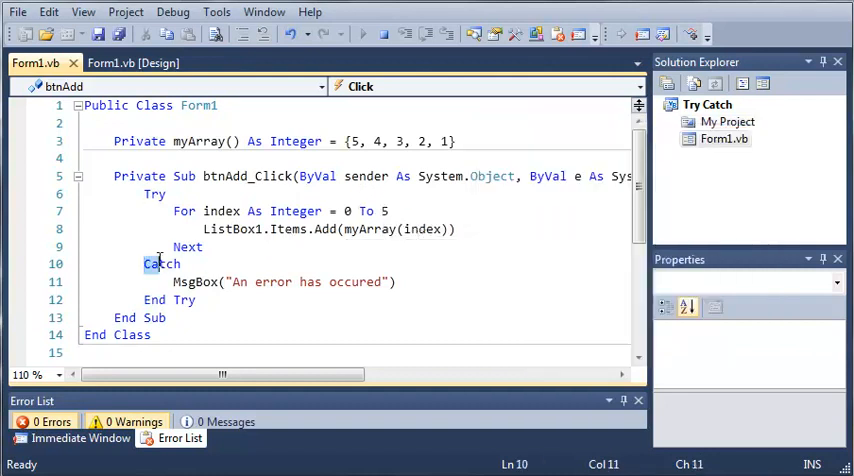
{"action": "left_click", "coordinate": [172, 281]}
{"action": "double_click", "coordinate": [175, 282]}
{"action": "left_click_drag", "start_coordinate": [172, 282], "coordinate": [400, 282]}
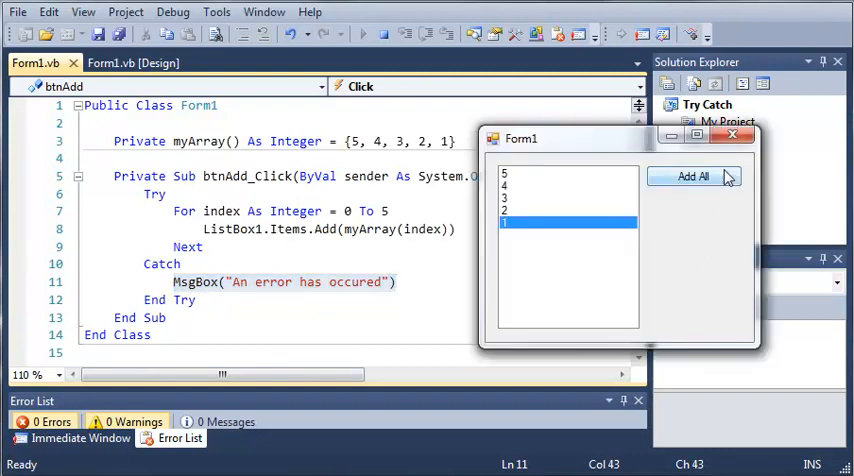
{"action": "left_click", "coordinate": [735, 140]}
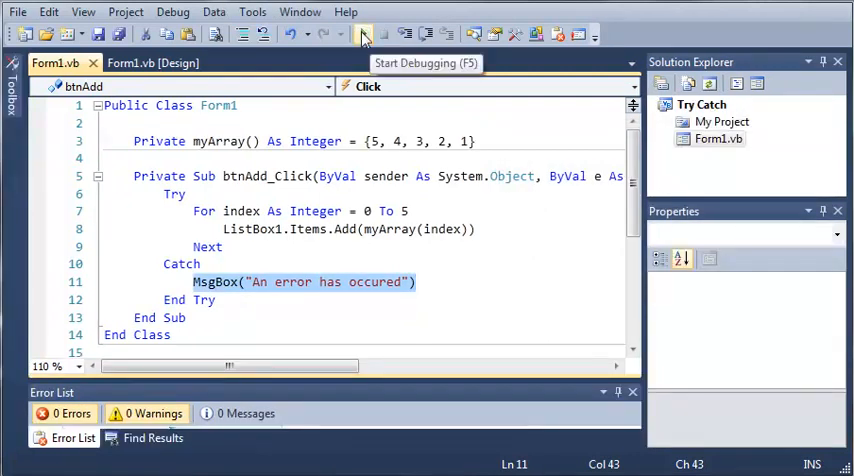
{"action": "left_click", "coordinate": [363, 34]}
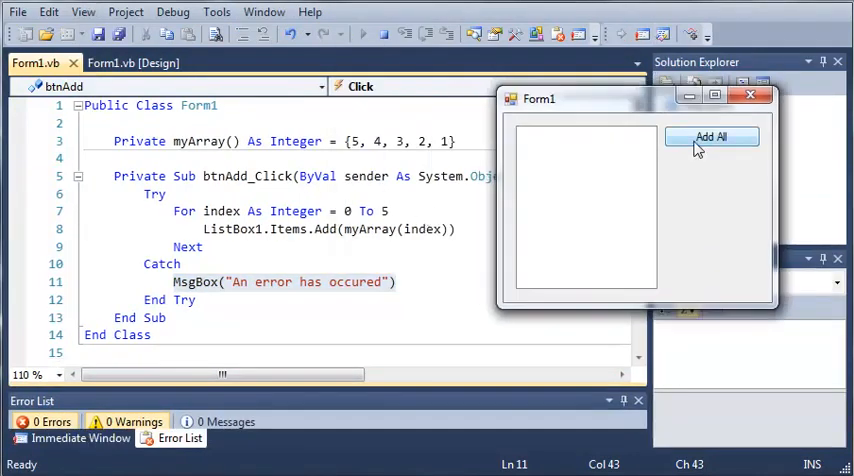
{"action": "left_click", "coordinate": [711, 137]}
{"action": "left_click", "coordinate": [408, 333]}
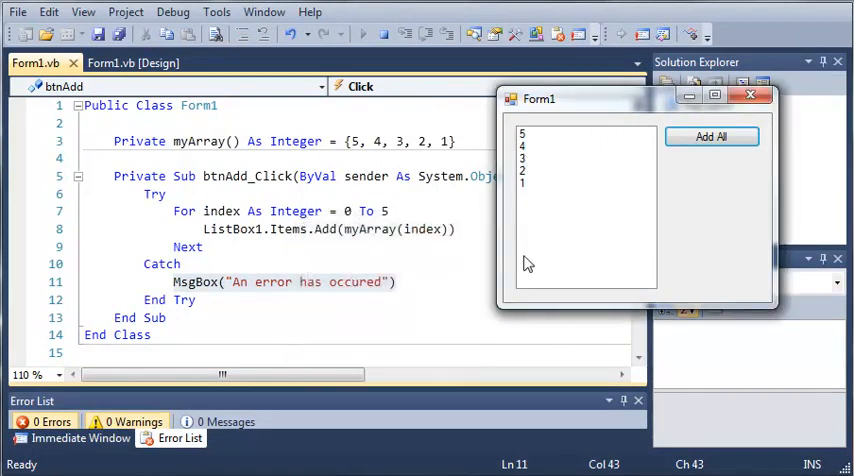
{"action": "left_click", "coordinate": [750, 95]}
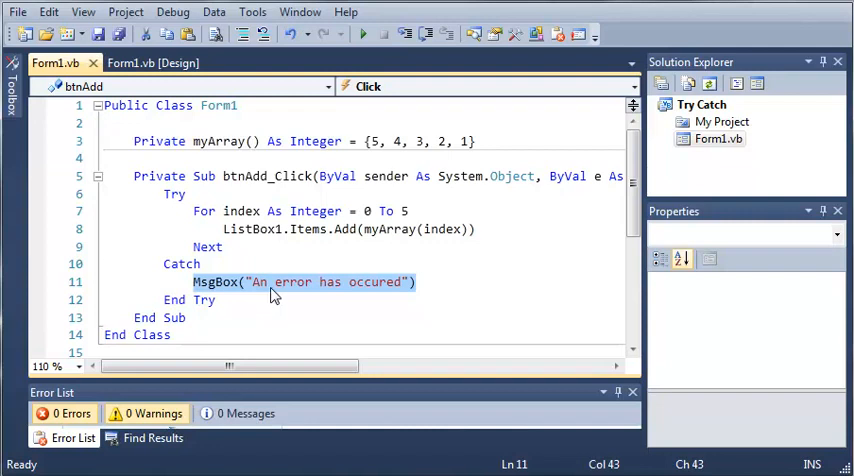
{"action": "left_click", "coordinate": [281, 250]}
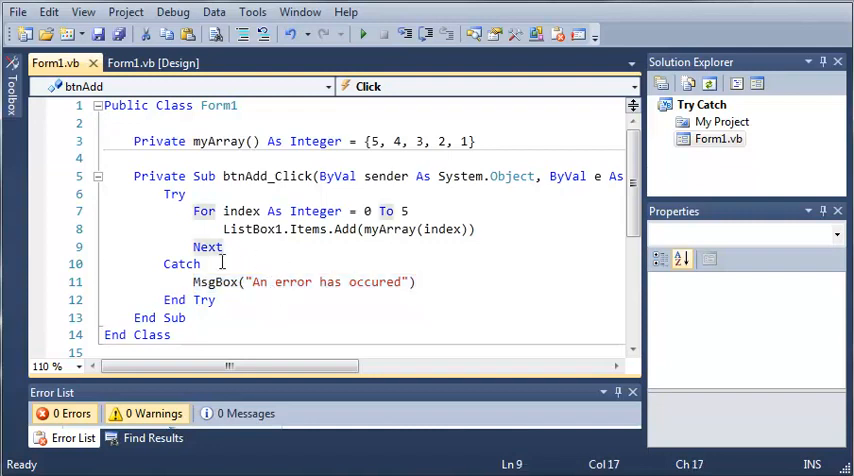
{"action": "left_click_drag", "start_coordinate": [222, 263], "coordinate": [156, 263]}
{"action": "left_click", "coordinate": [205, 194]}
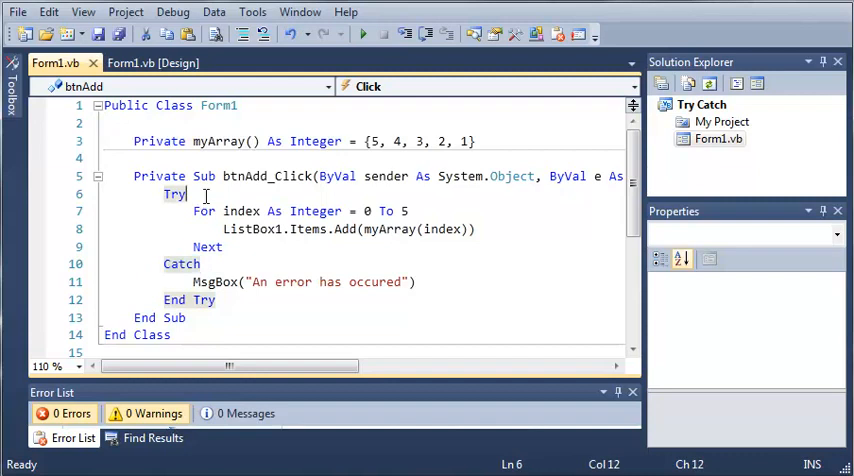
{"action": "left_click_drag", "start_coordinate": [205, 194], "coordinate": [161, 196]}
{"action": "left_click_drag", "start_coordinate": [217, 300], "coordinate": [163, 300]}
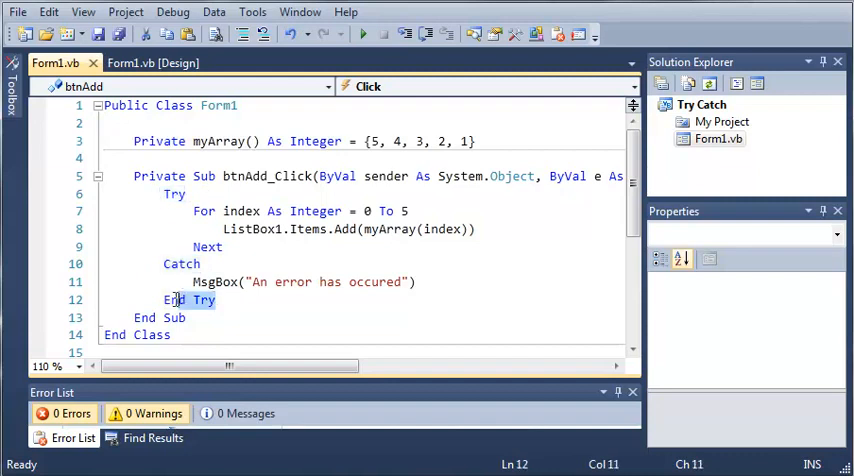